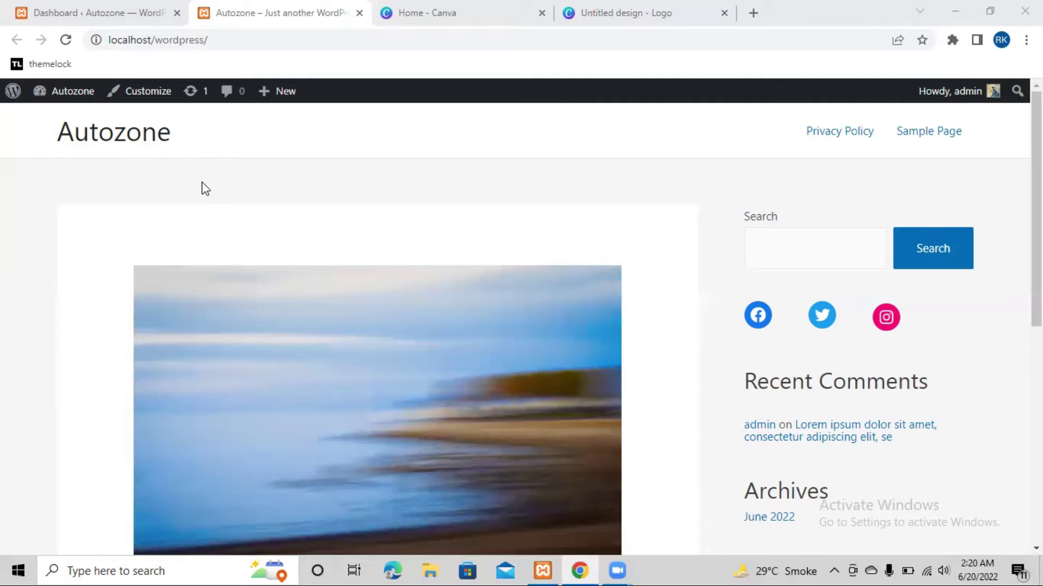
- Switch to the untitled logo design in Canva and apply the beige circular RH monogram template to the blank page
click(452, 7)
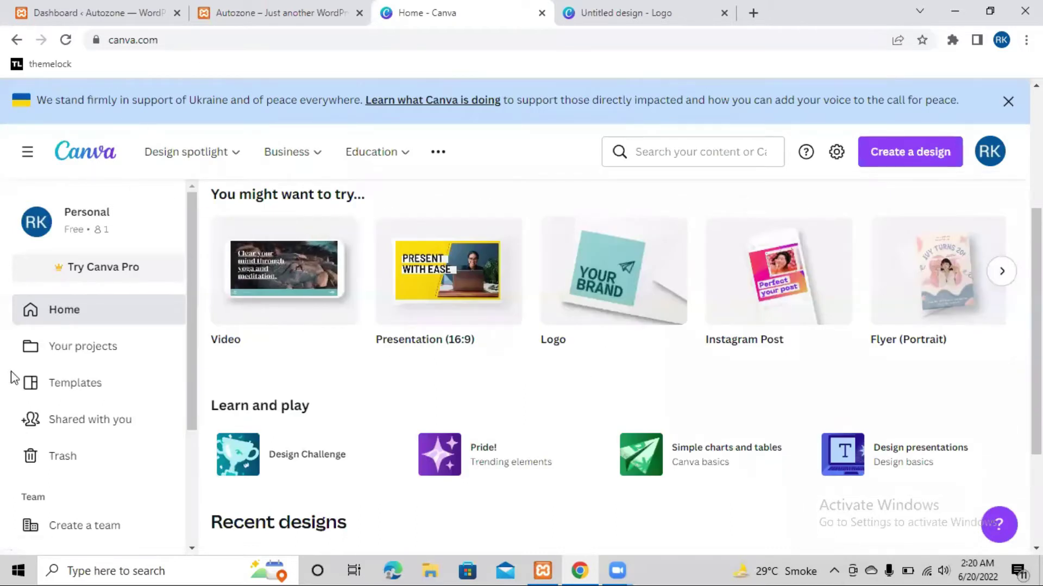
mouse_move(317, 345)
mouse_move(444, 305)
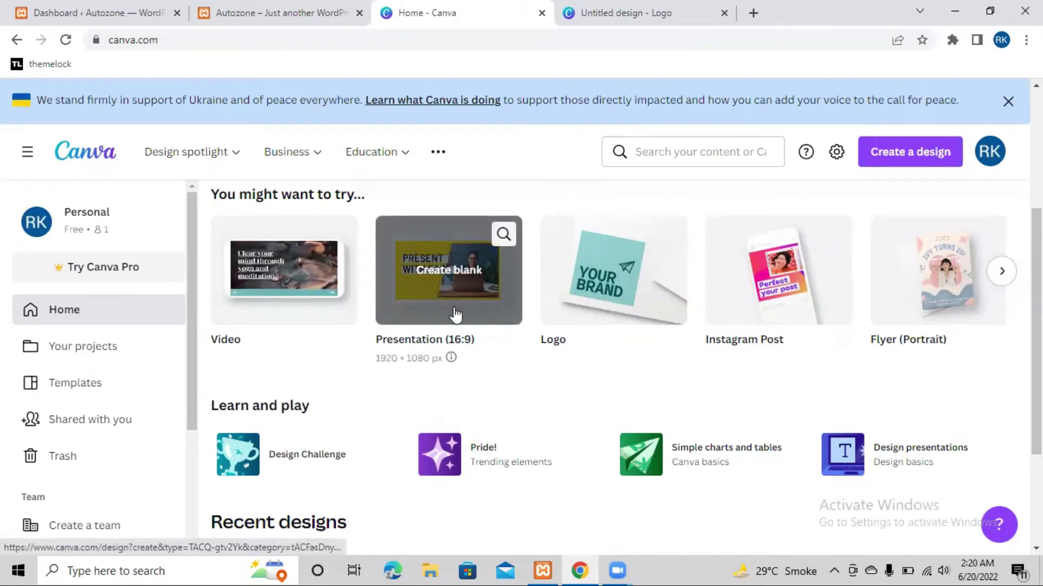
mouse_move(585, 228)
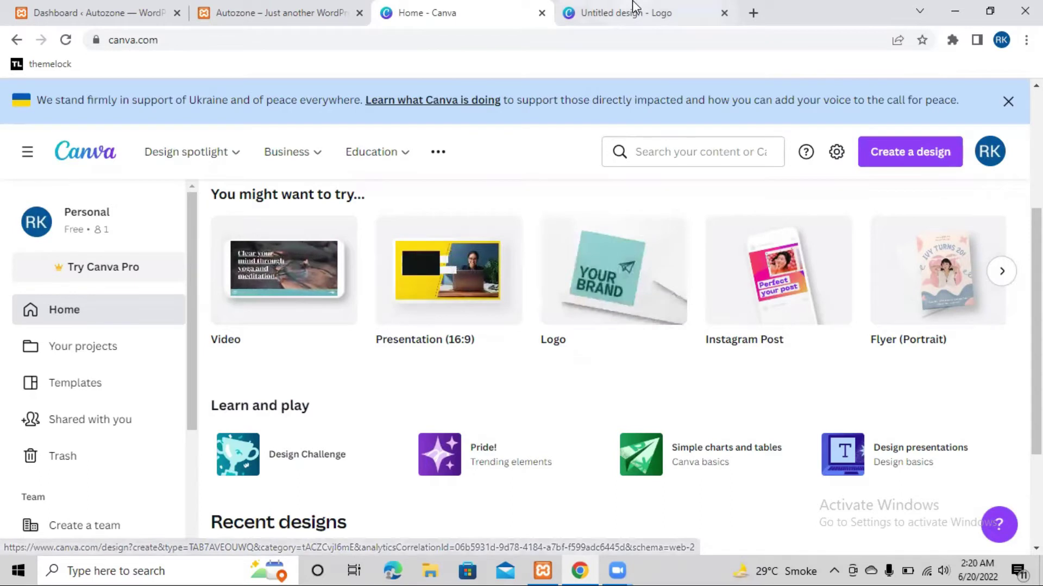
click(630, 13)
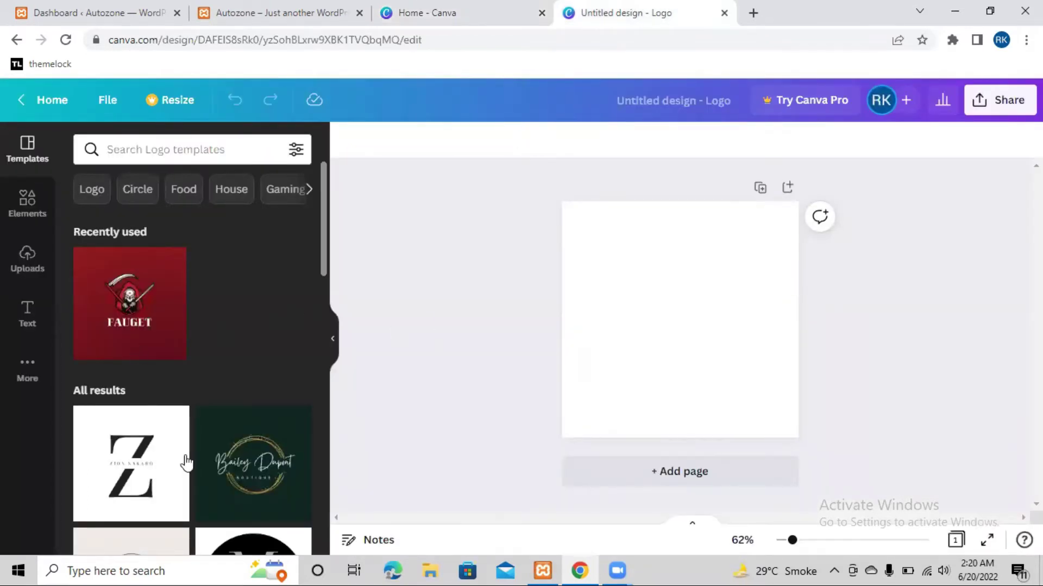
scroll(184, 458, down, 4)
scroll(188, 372, down, 6)
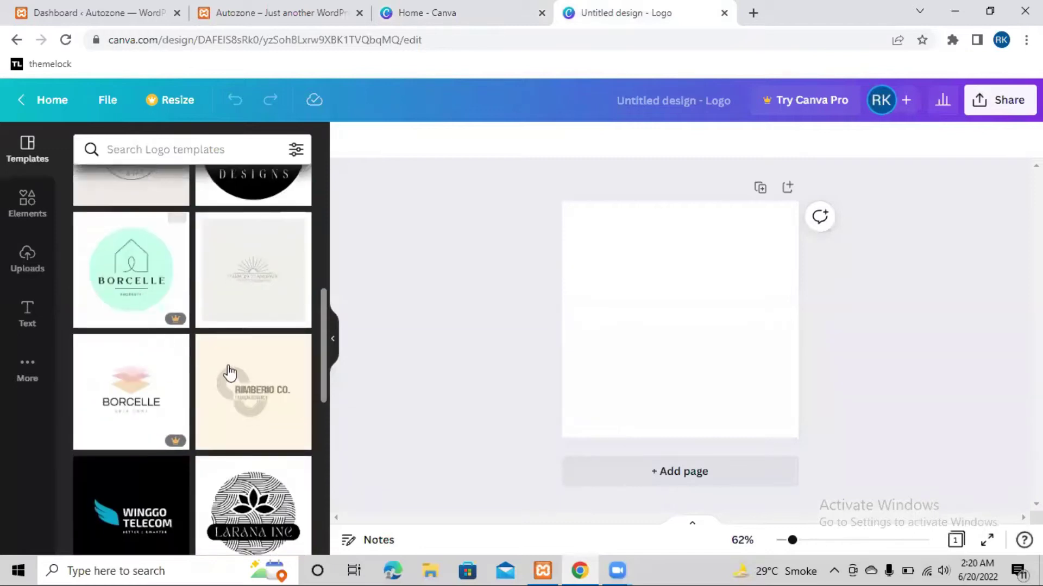
scroll(228, 372, up, 10)
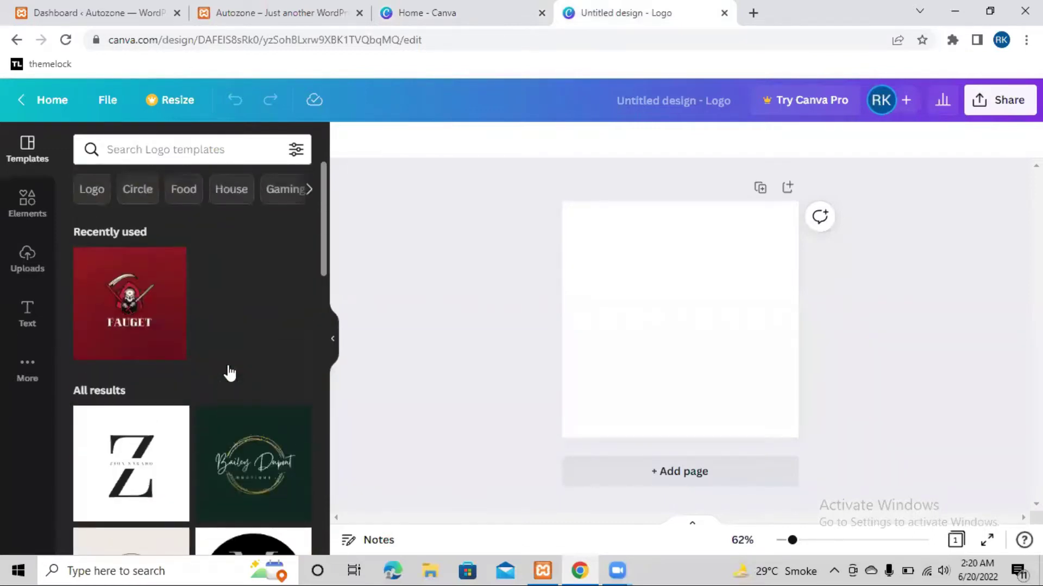
scroll(228, 372, down, 4)
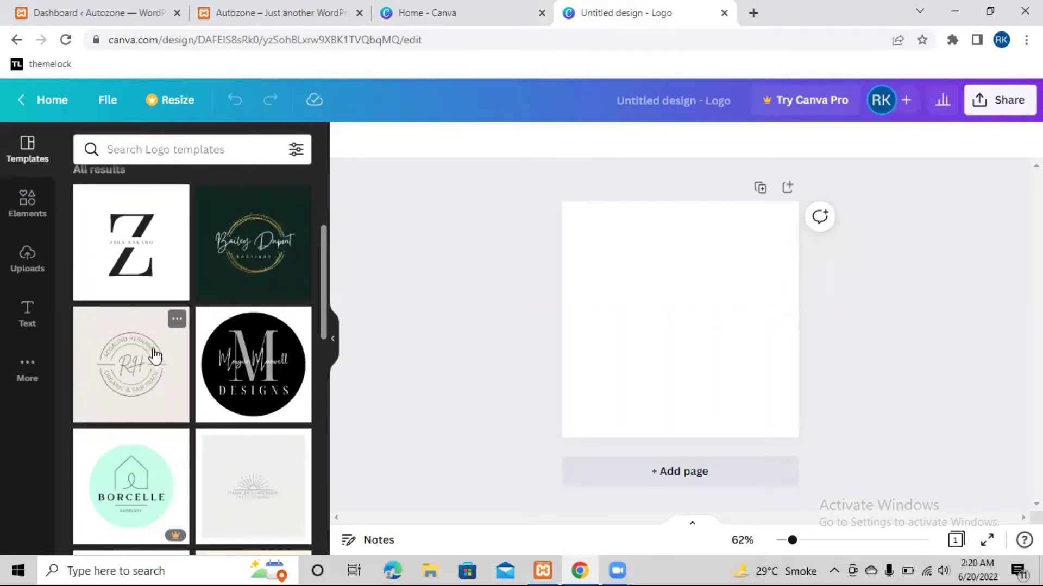
click(126, 365)
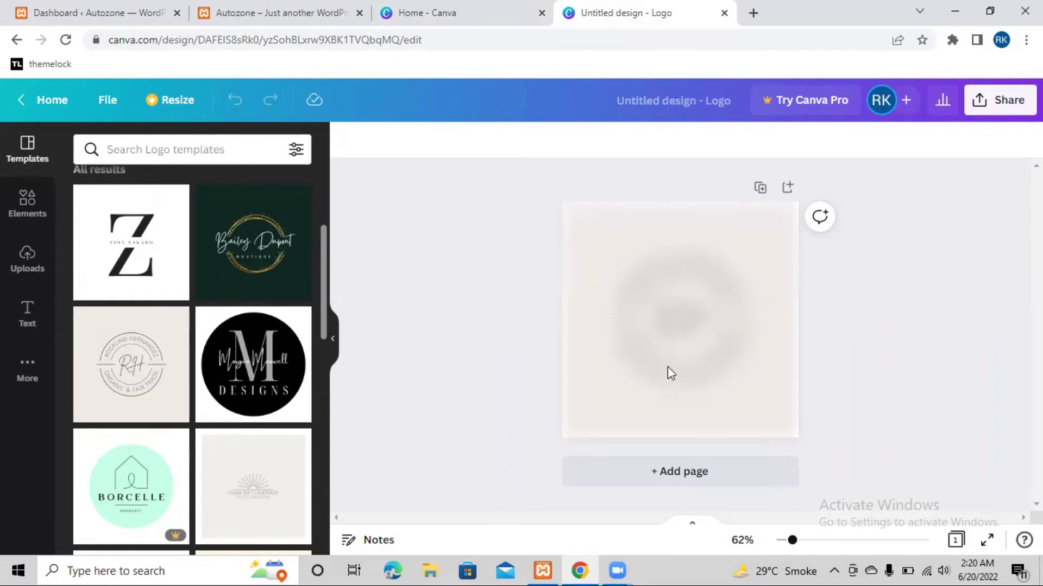
- Open the curved text along the logo's upper arc for editing and leave it without entering anything
click(693, 303)
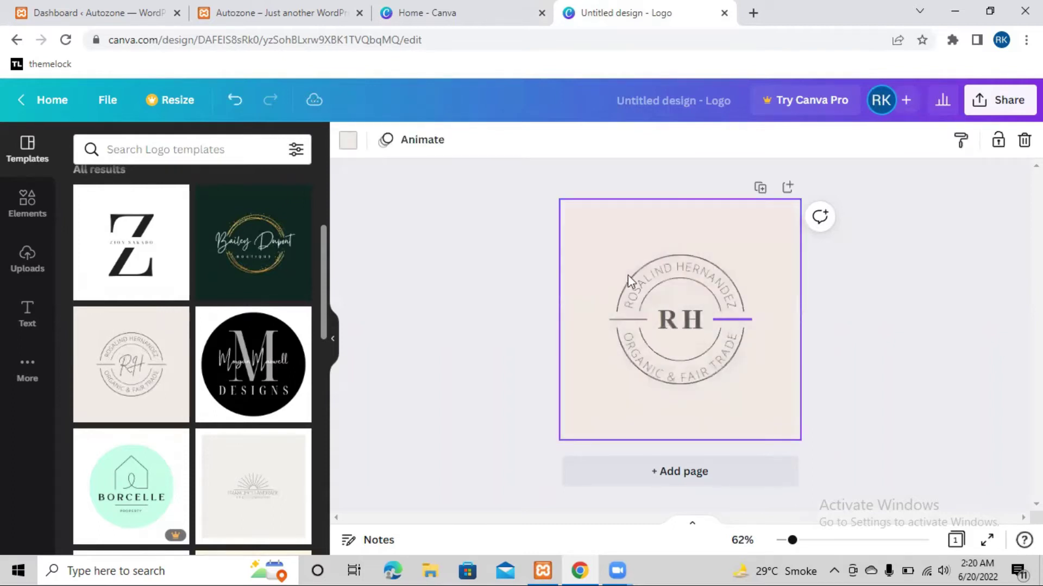
click(672, 274)
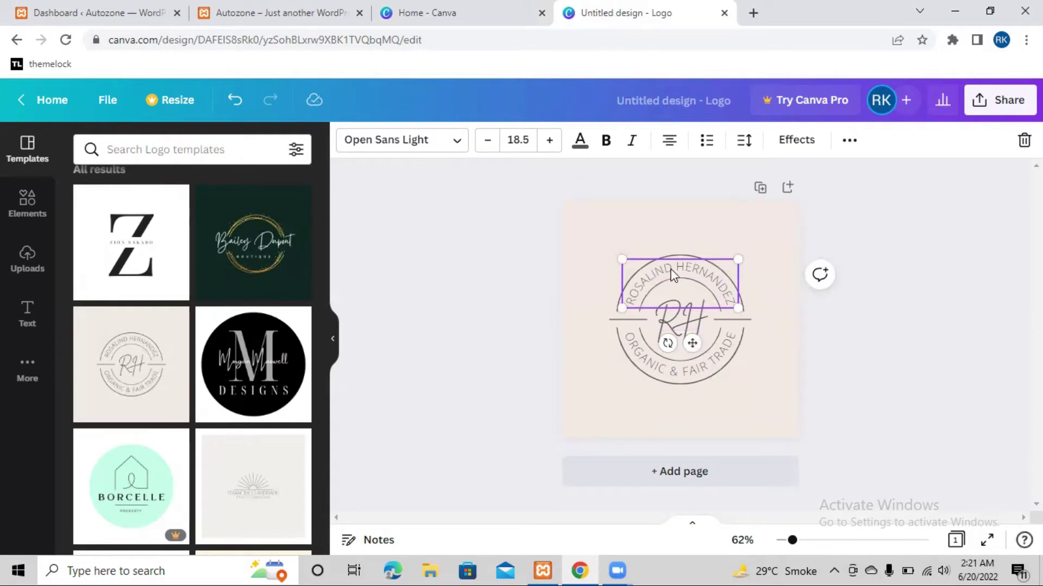
double_click(672, 270)
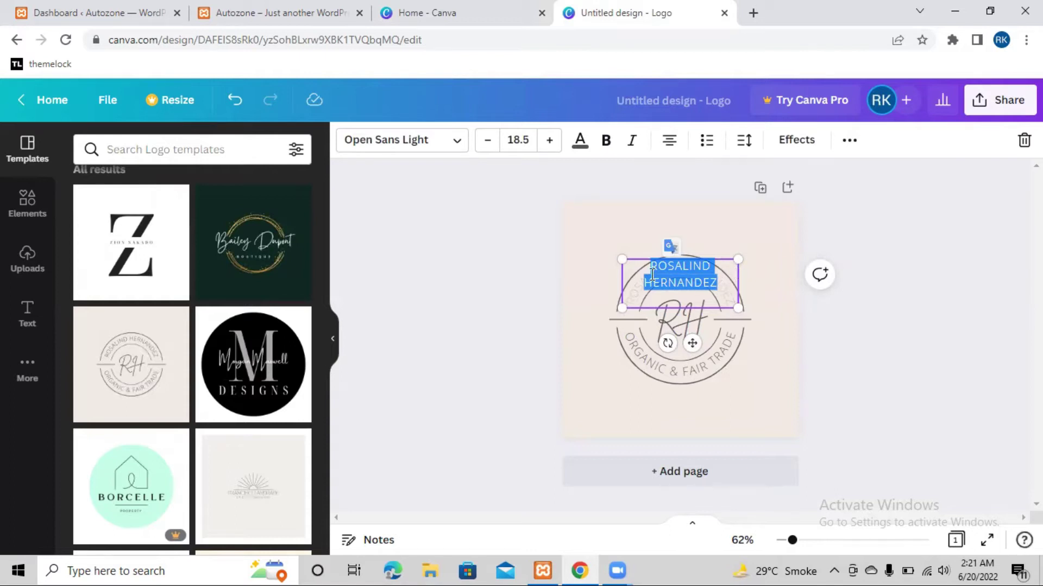
click(500, 288)
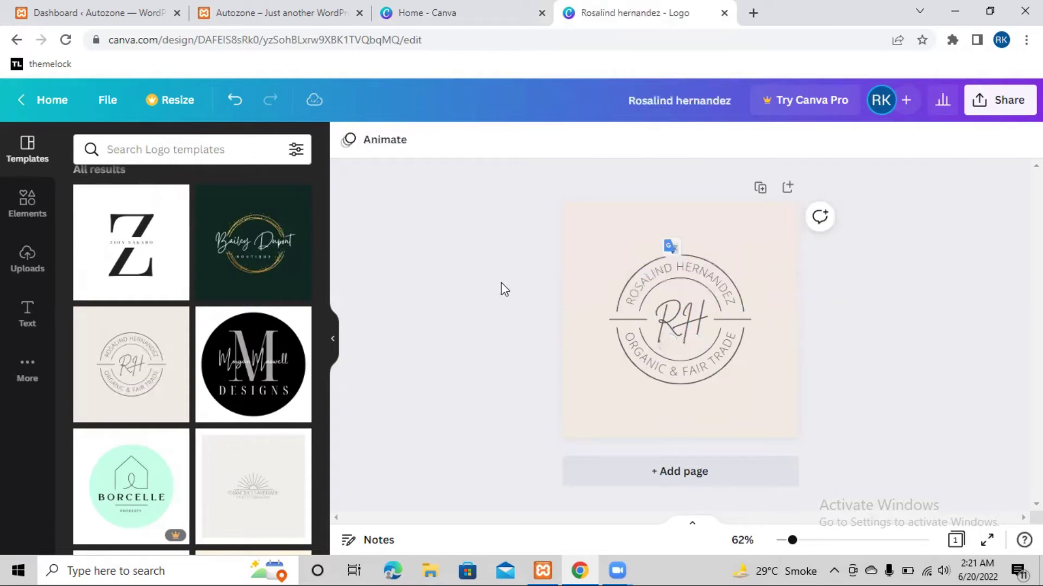
- Download the logo design as a PNG file
click(980, 108)
scroll(821, 344, down, 2)
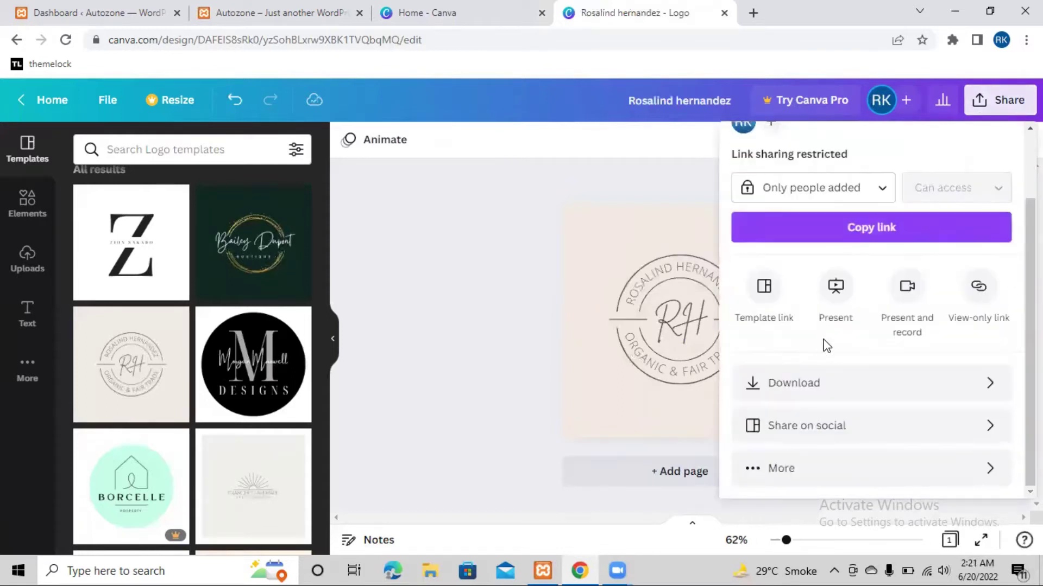
click(867, 381)
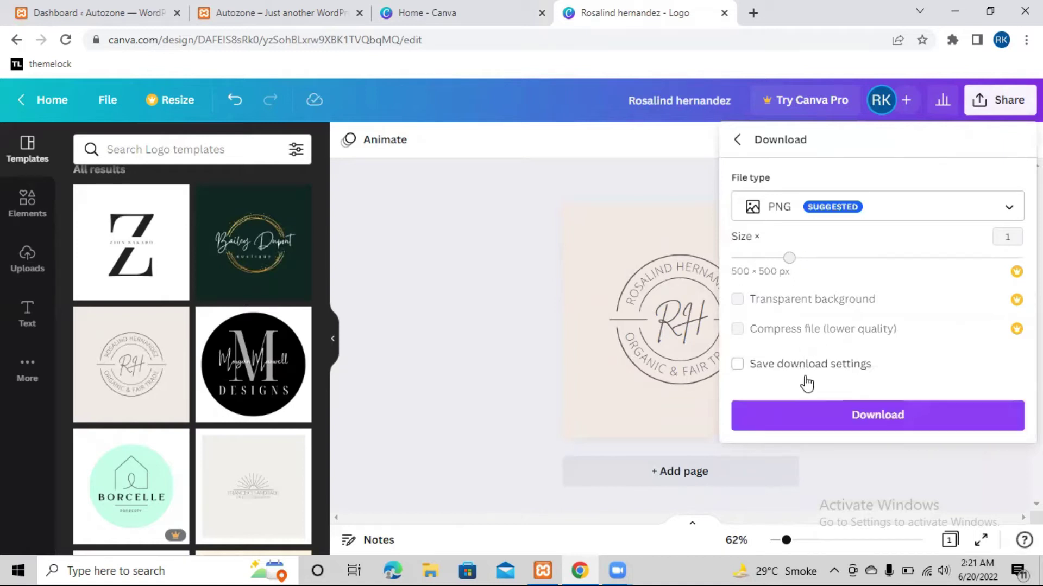
click(839, 414)
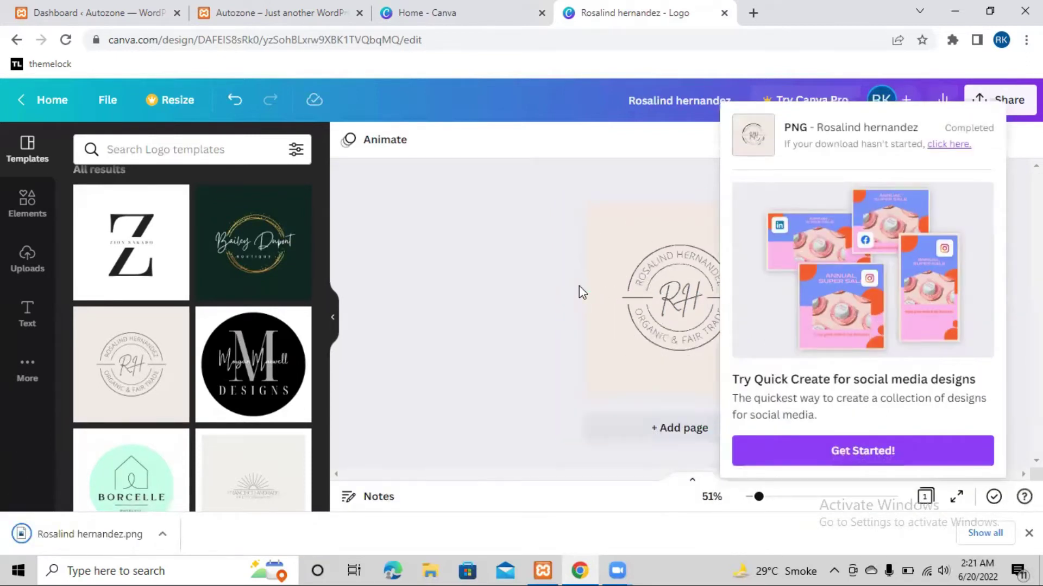
- Open the remove.bg website in a new browser tab
click(317, 13)
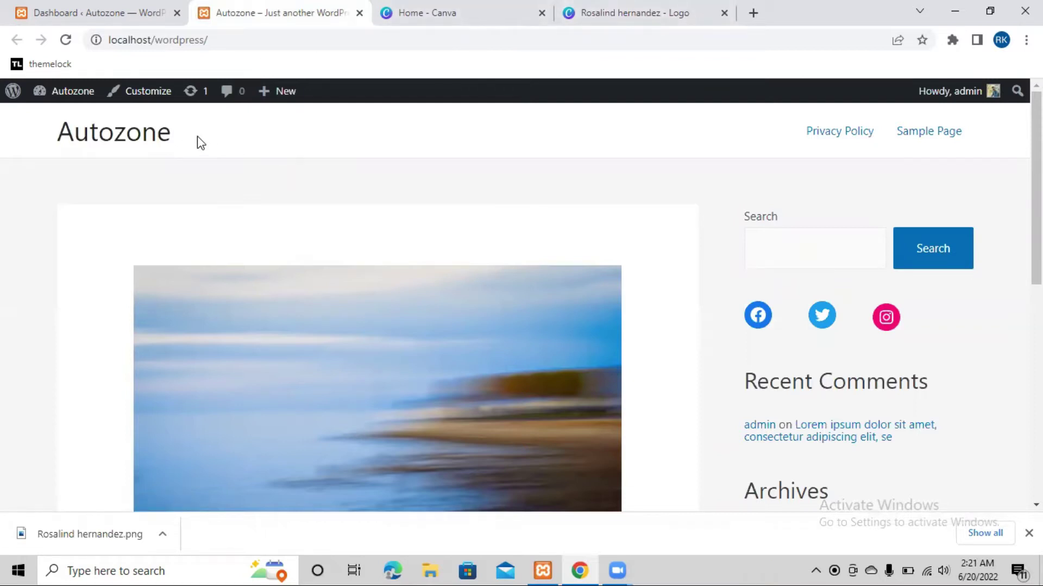
click(655, 7)
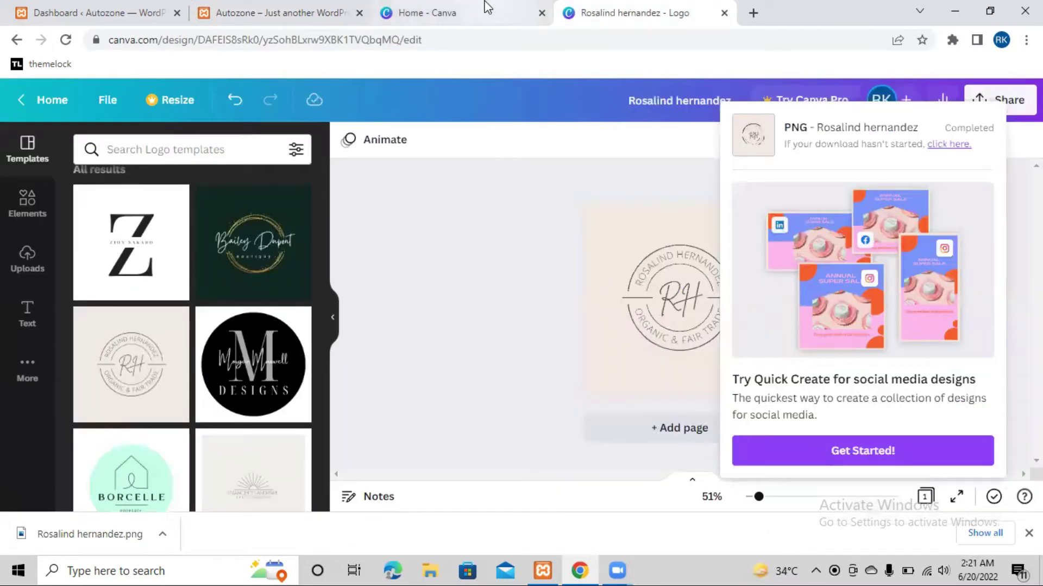
click(753, 13)
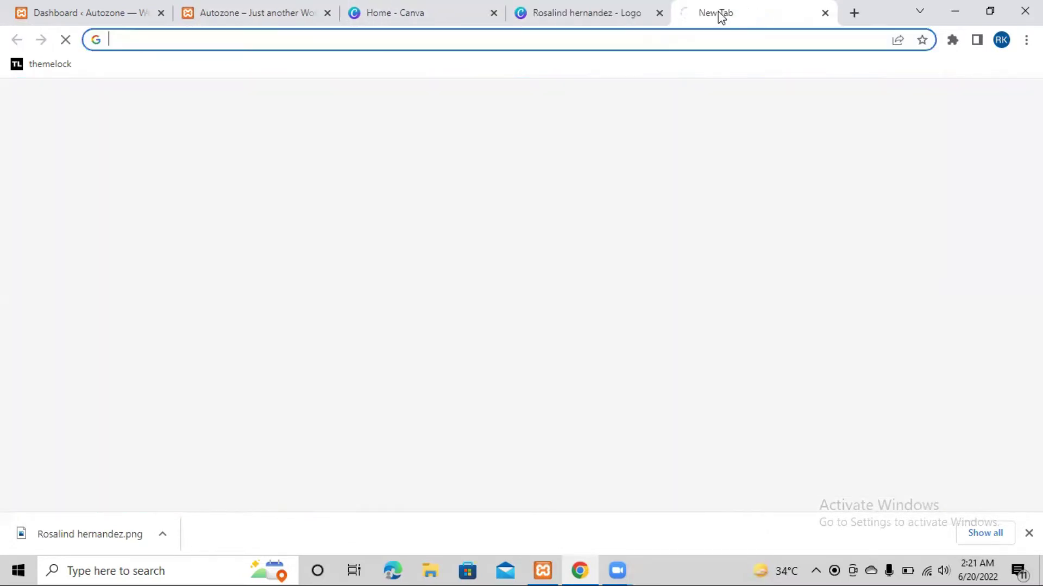
click(629, 36)
text(remove)
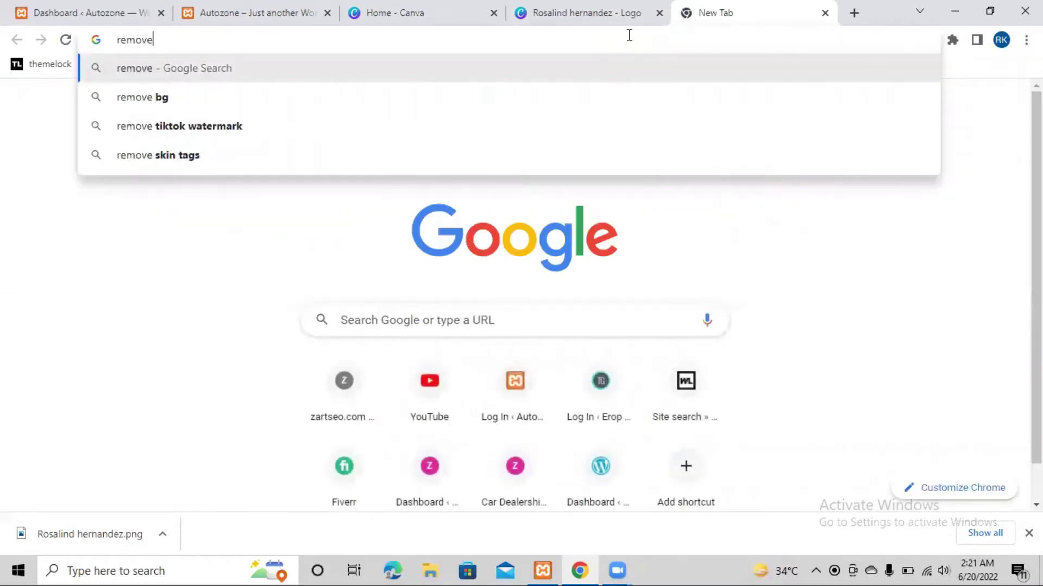
text(.bg)
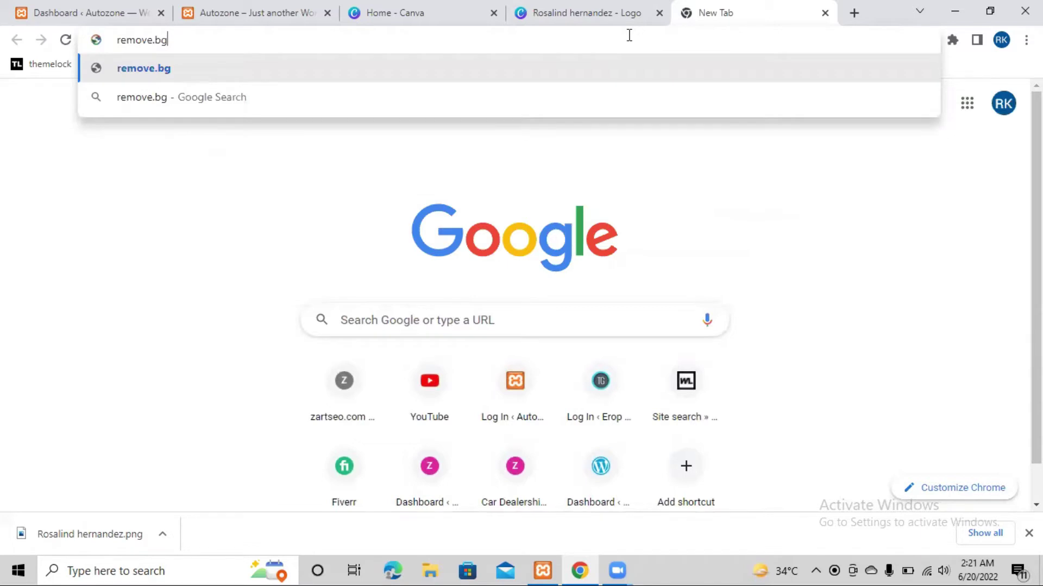
key(Return)
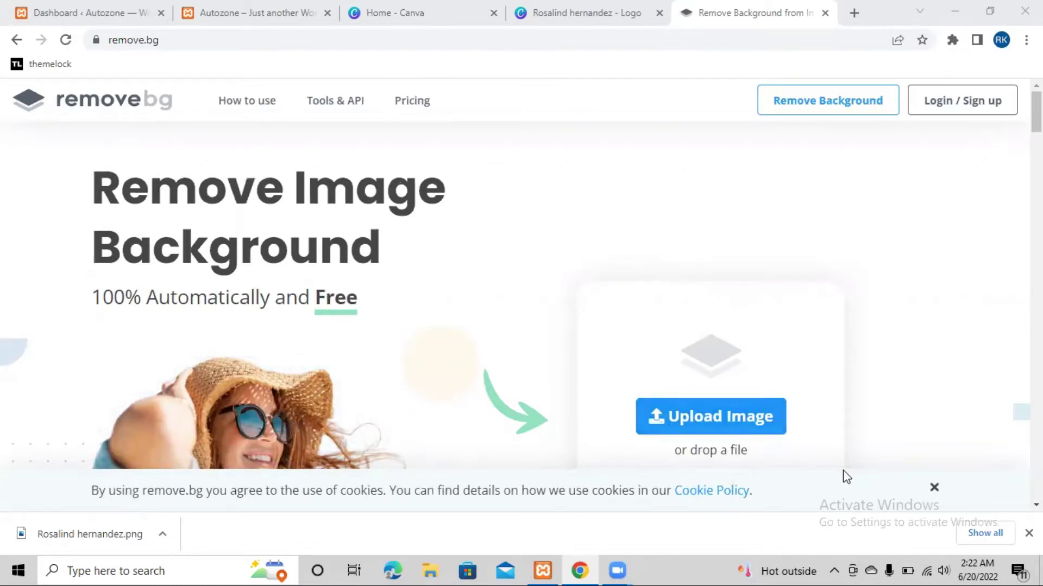
- Dismiss the cookie notice, upload the downloaded logo PNG for background removal and download the transparent preview image
click(935, 488)
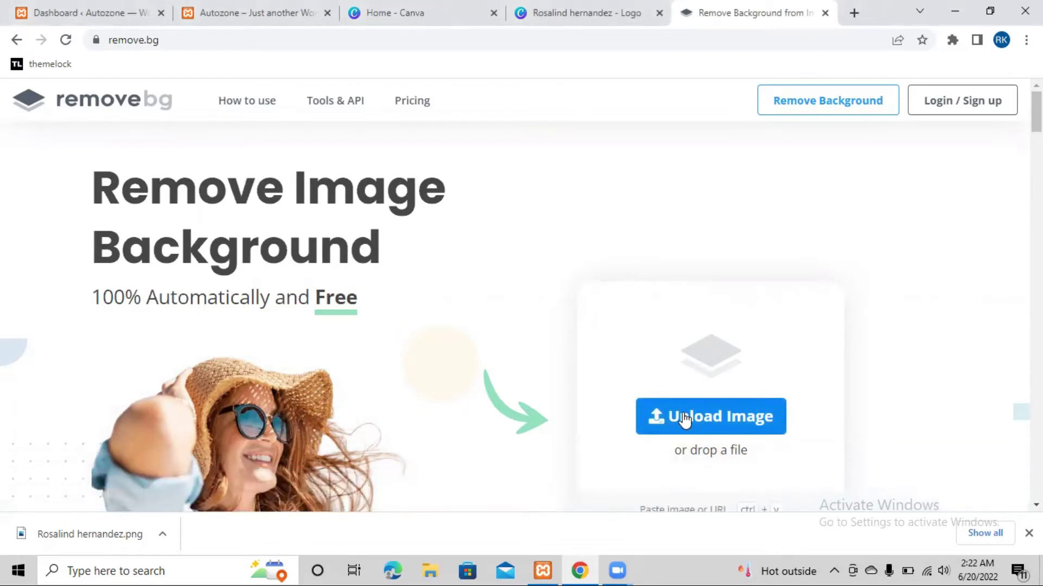
drag(83, 536, 512, 392)
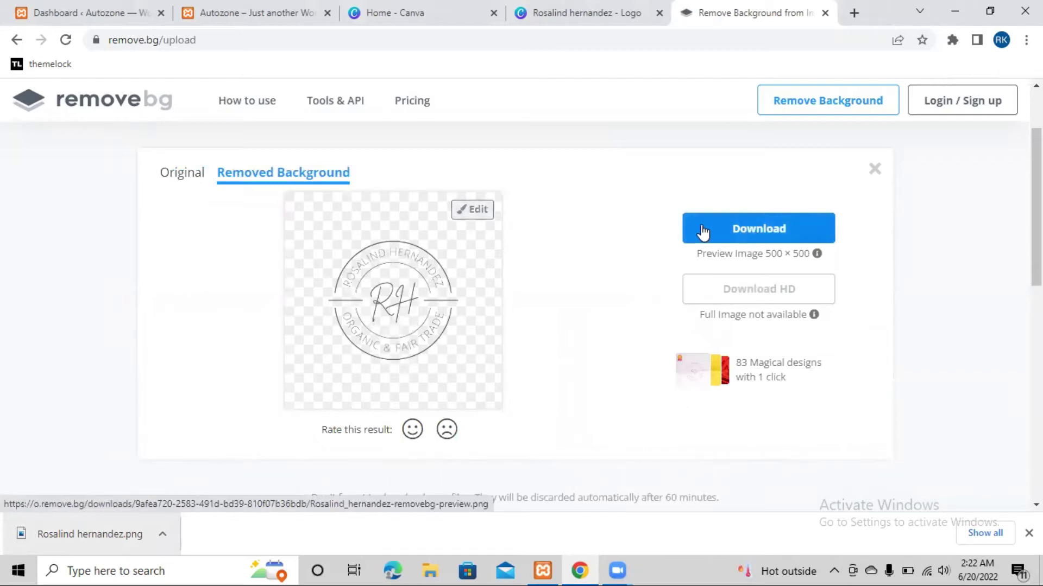
click(729, 228)
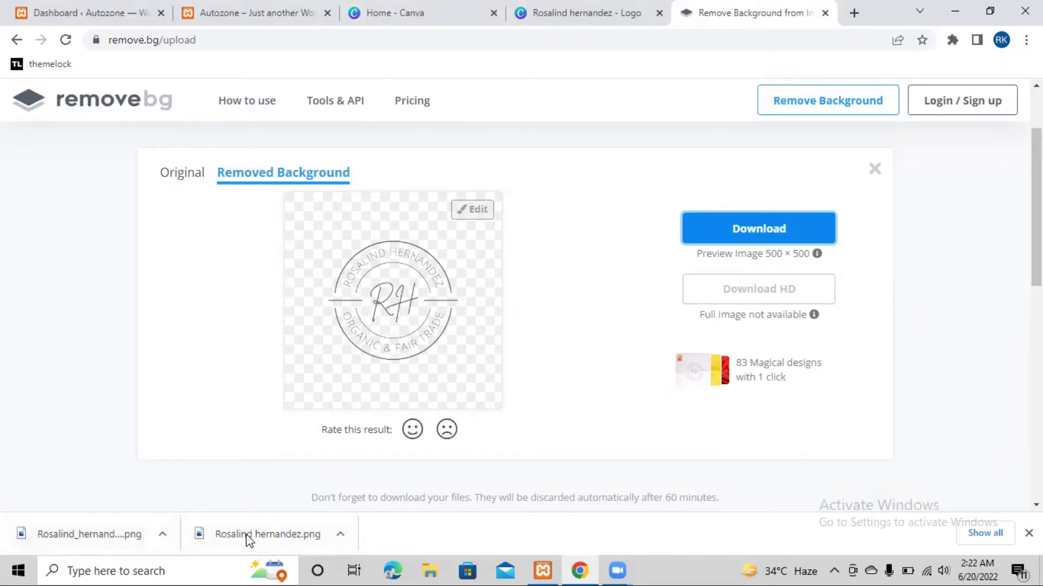
- Switch to the WordPress dashboard, close the downloads bar and open the theme Customizer in a new tab
key(ctrl+2)
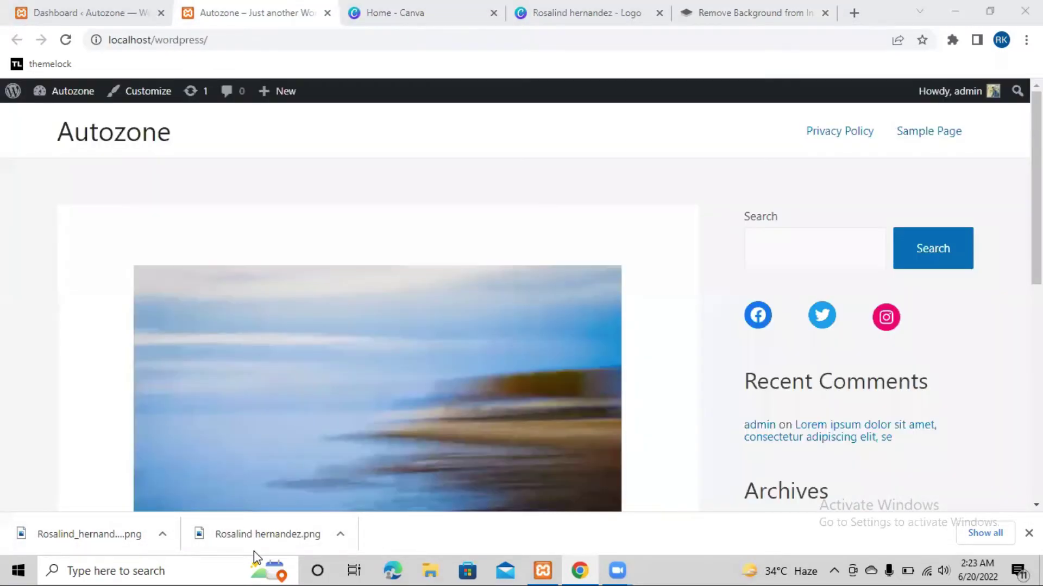
click(78, 1)
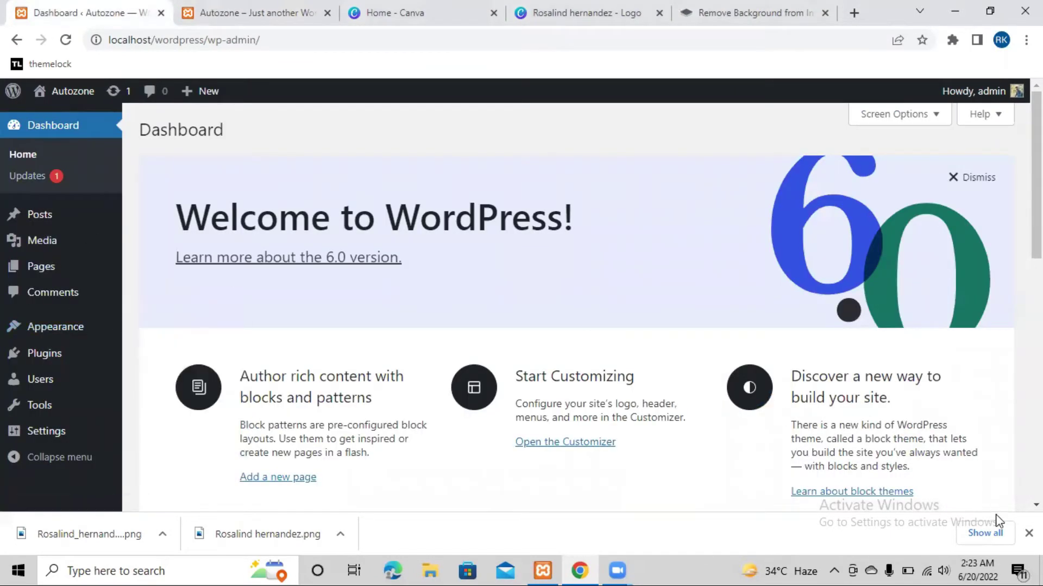
click(1028, 533)
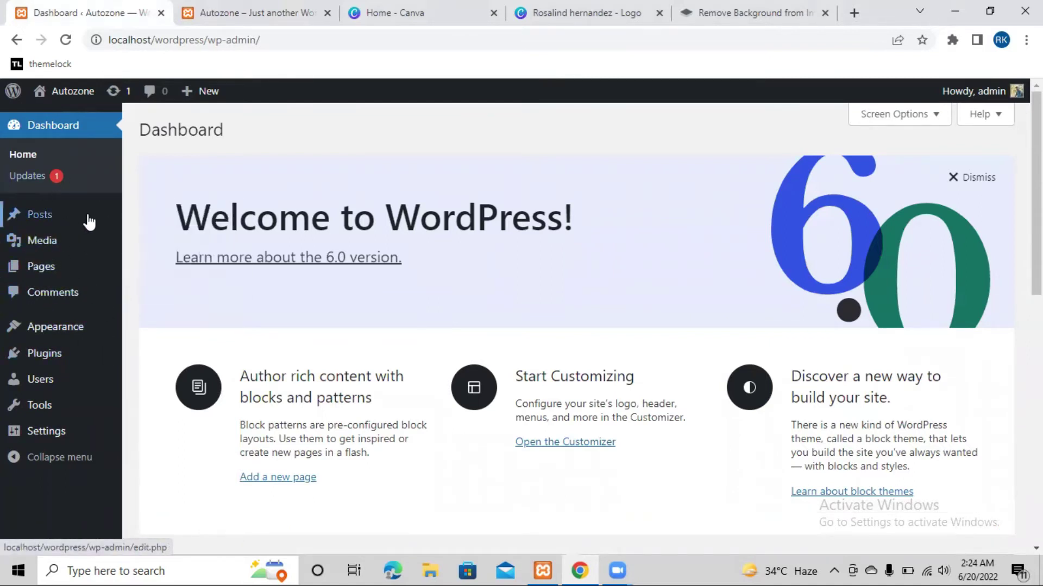
mouse_move(70, 321)
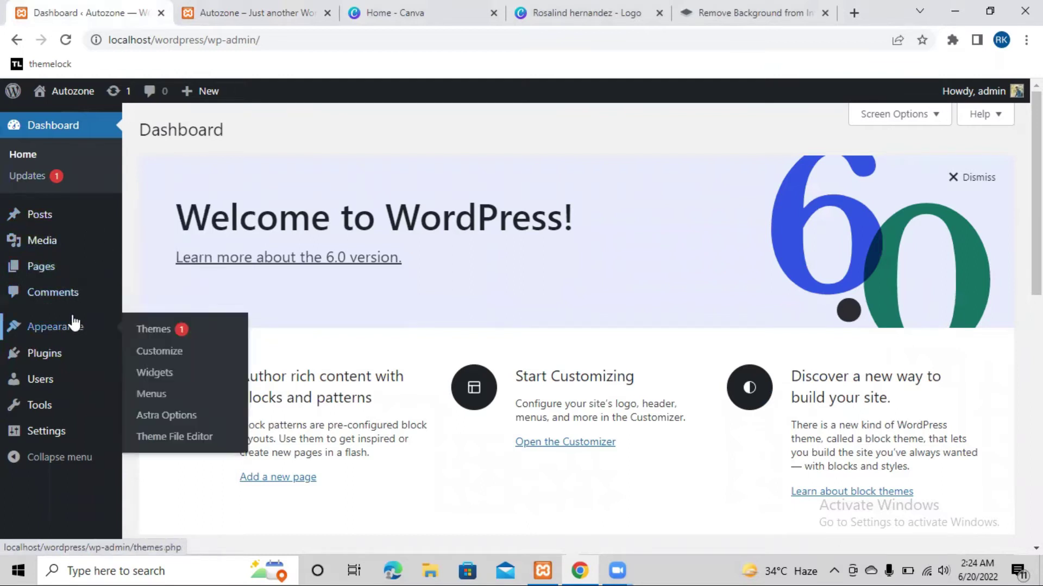
click(183, 328)
right_click(195, 350)
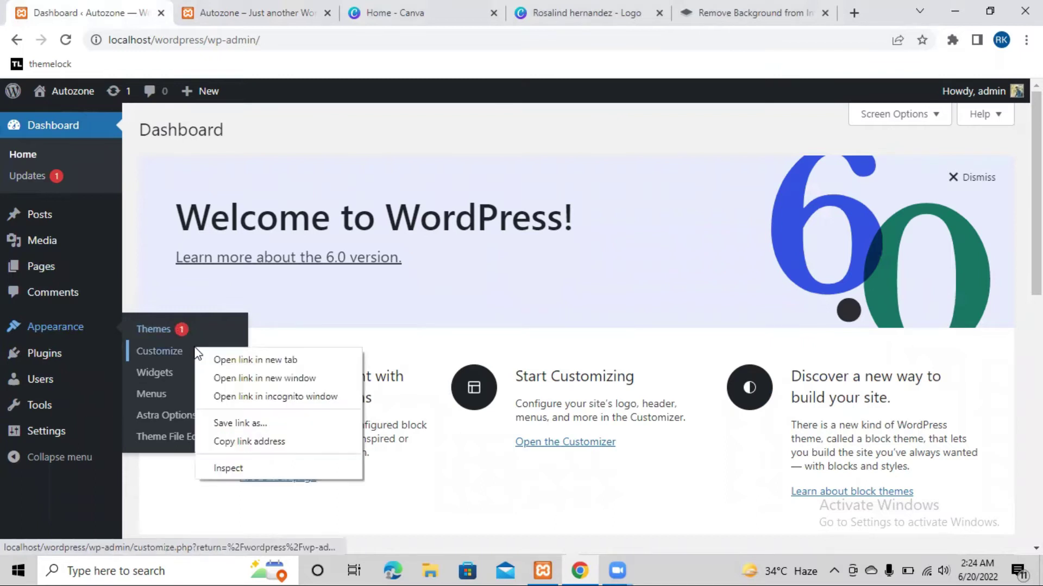
click(237, 361)
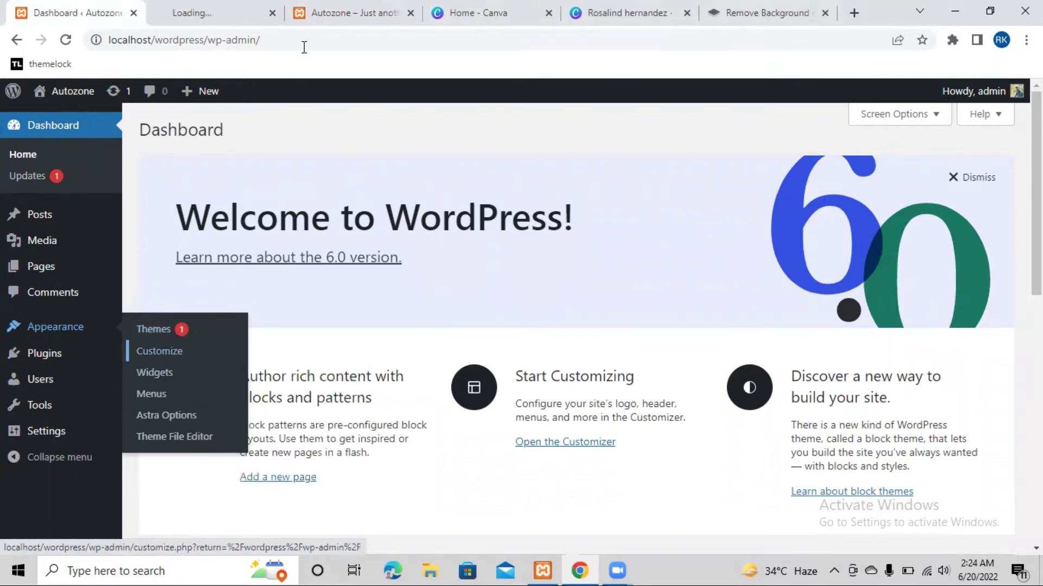
click(207, 6)
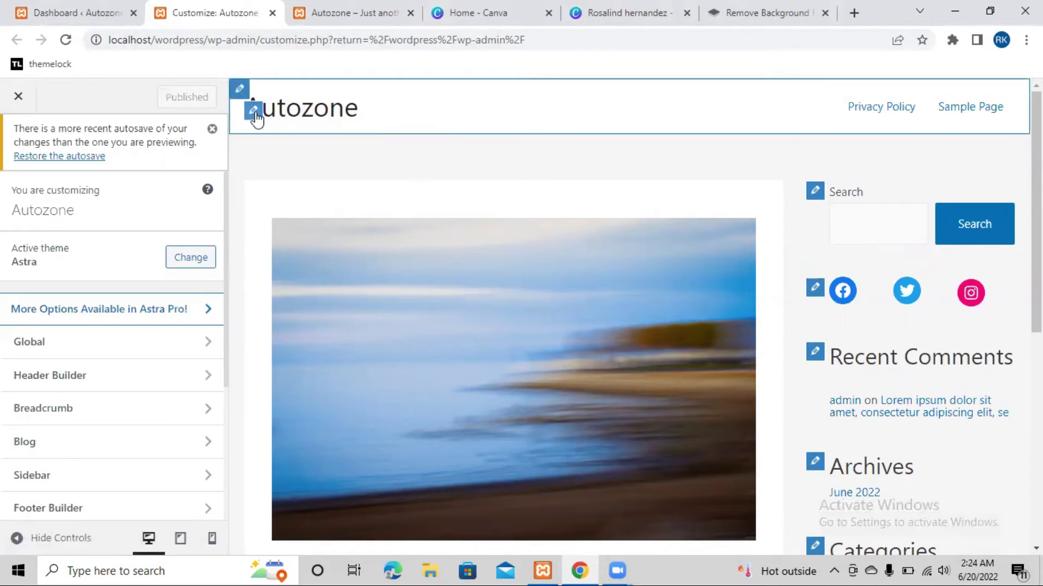
click(253, 113)
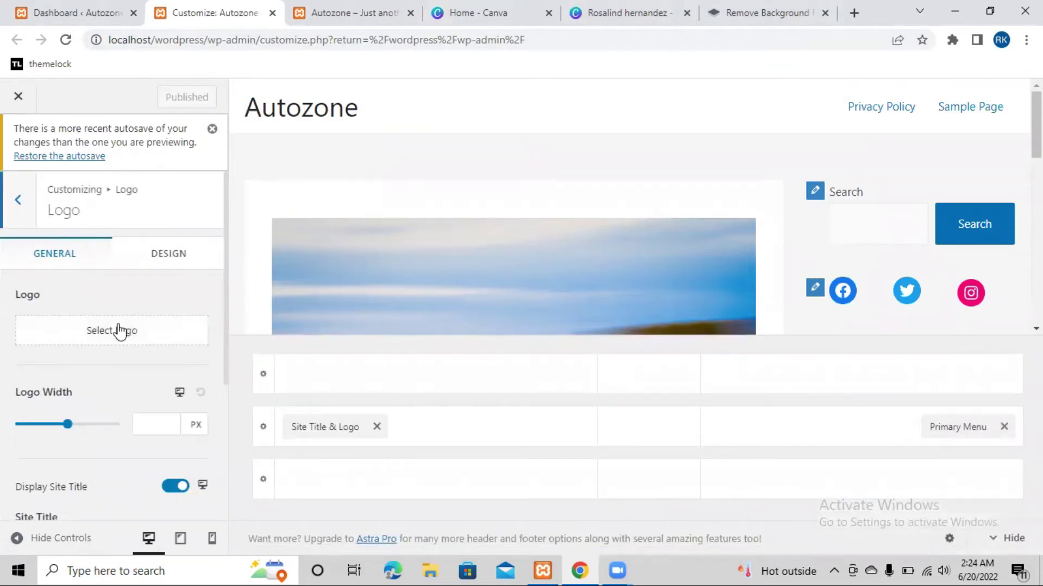
click(18, 199)
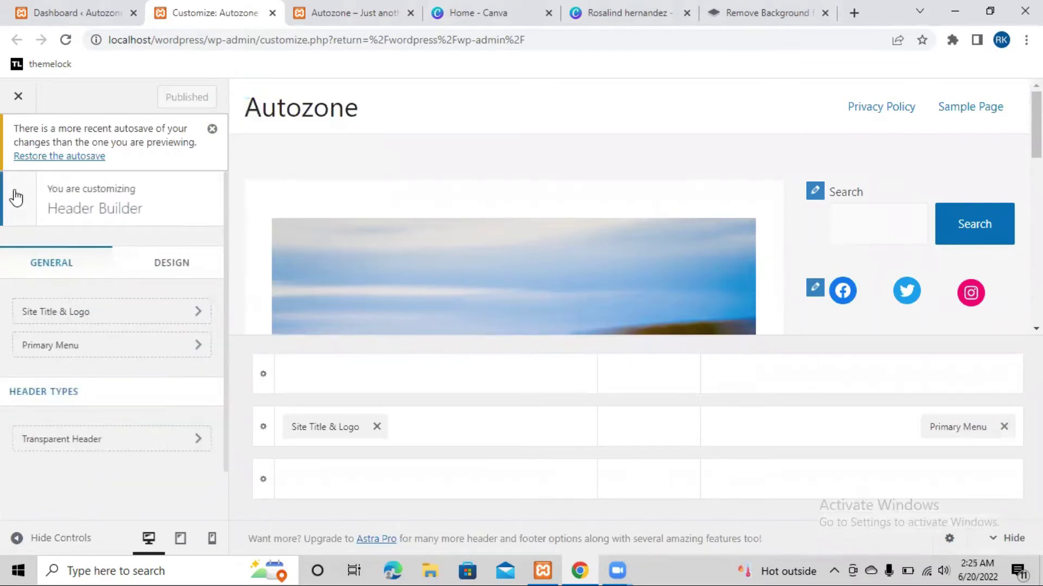
click(16, 197)
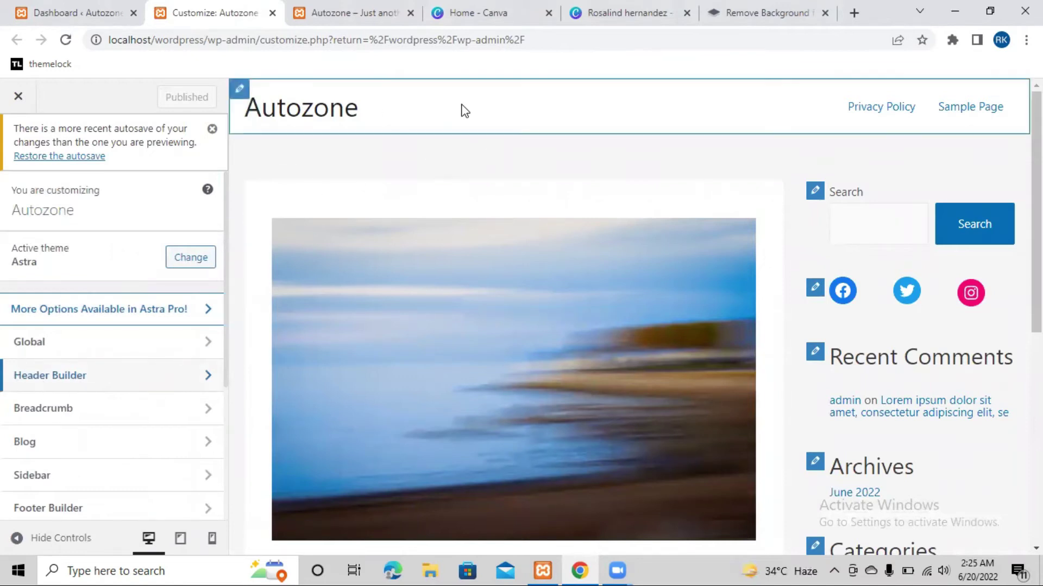
- Open the Header Builder's site title and logo settings and start selecting a logo image
click(116, 377)
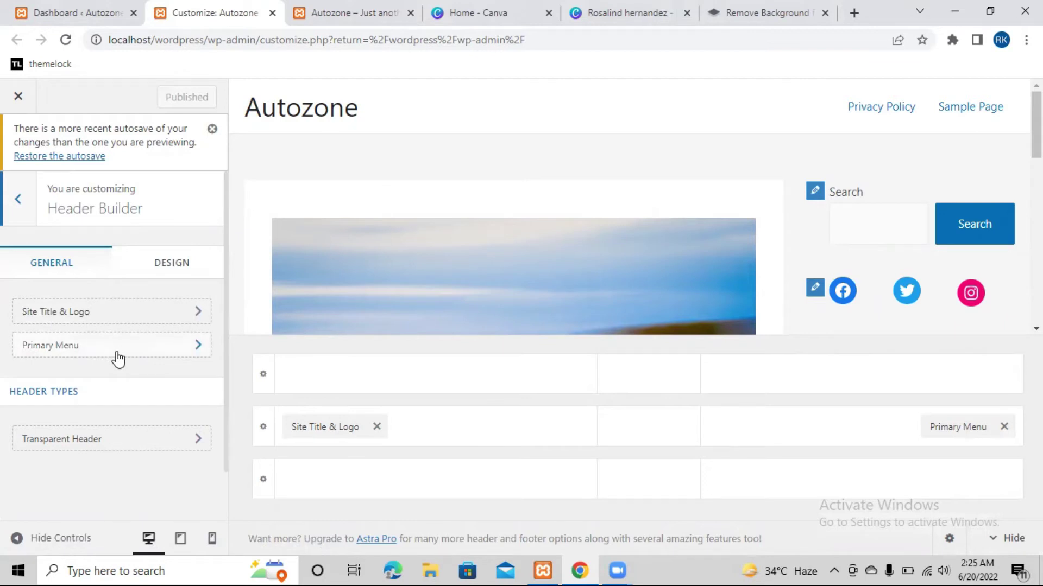
click(113, 324)
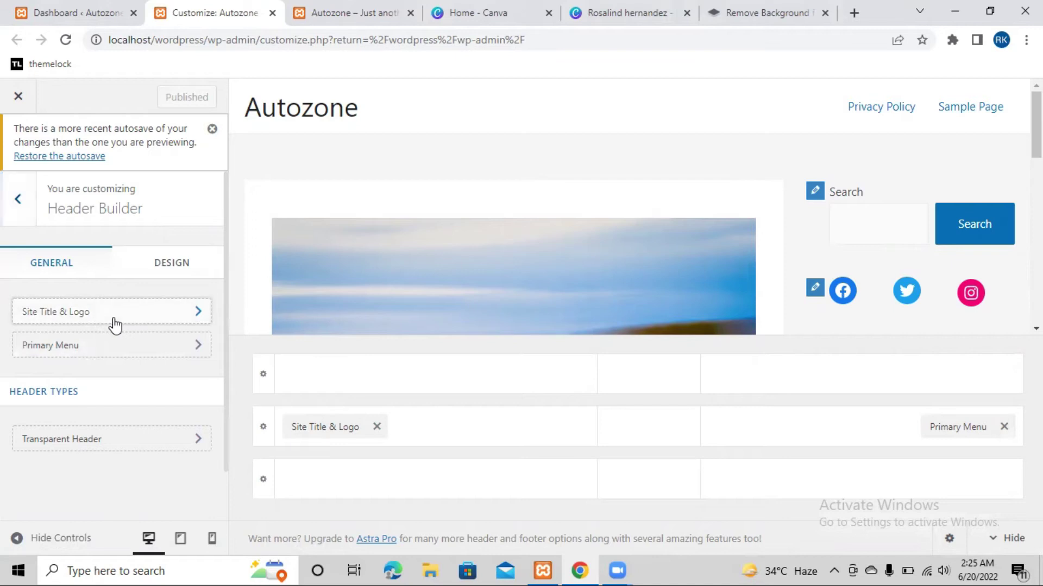
scroll(76, 347, down, 1)
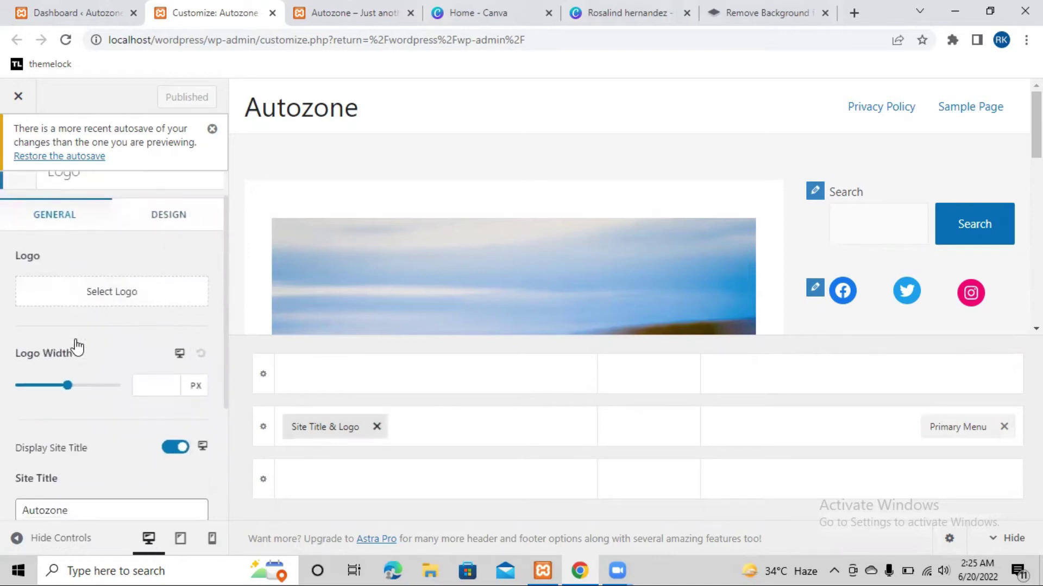
click(156, 293)
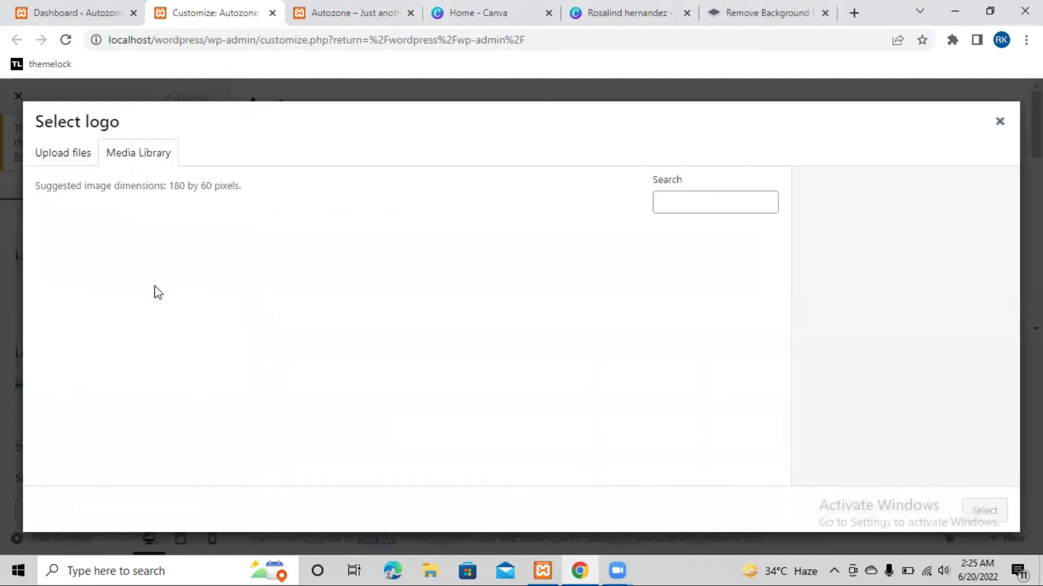
- Upload the background-removed logo PNG from the Desktop folder to the media library
click(63, 149)
click(537, 347)
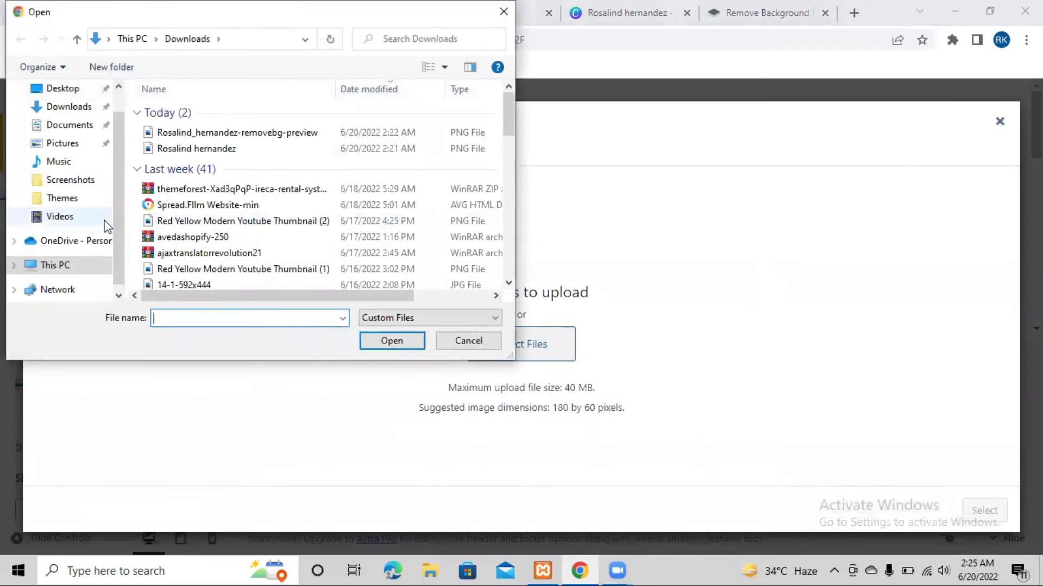
scroll(106, 225, up, 2)
click(68, 118)
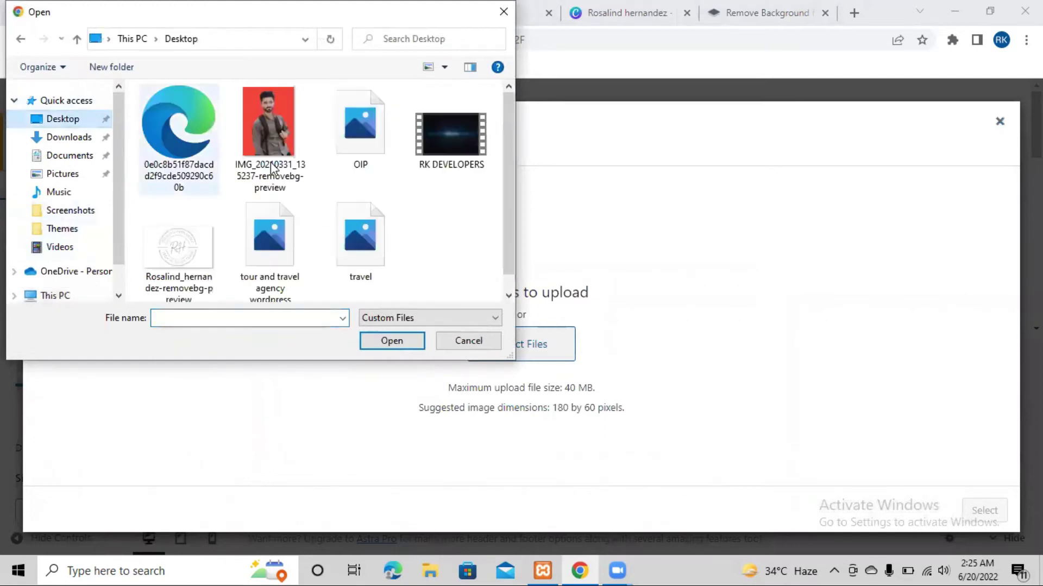
click(179, 274)
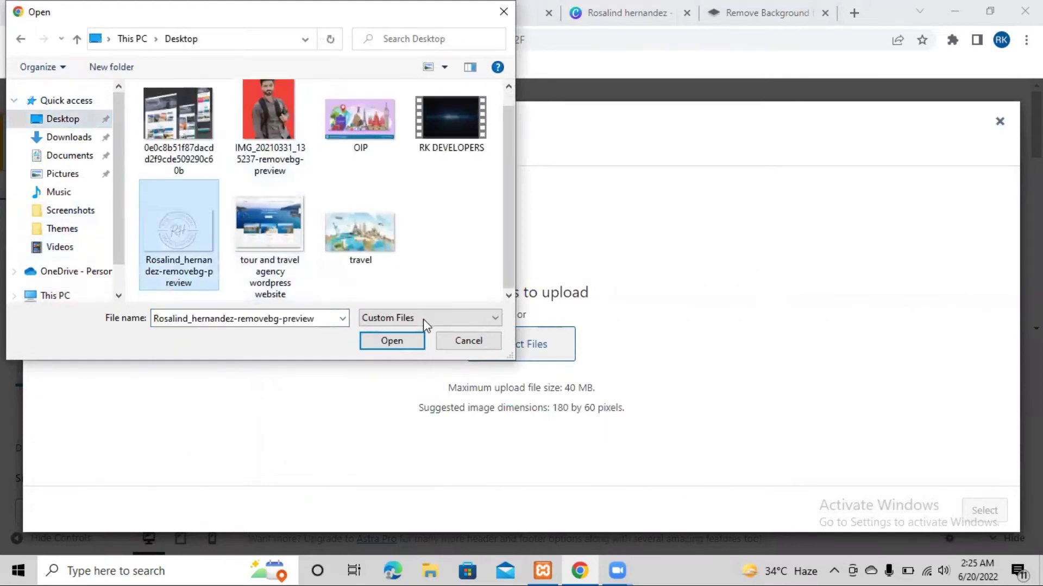
click(374, 341)
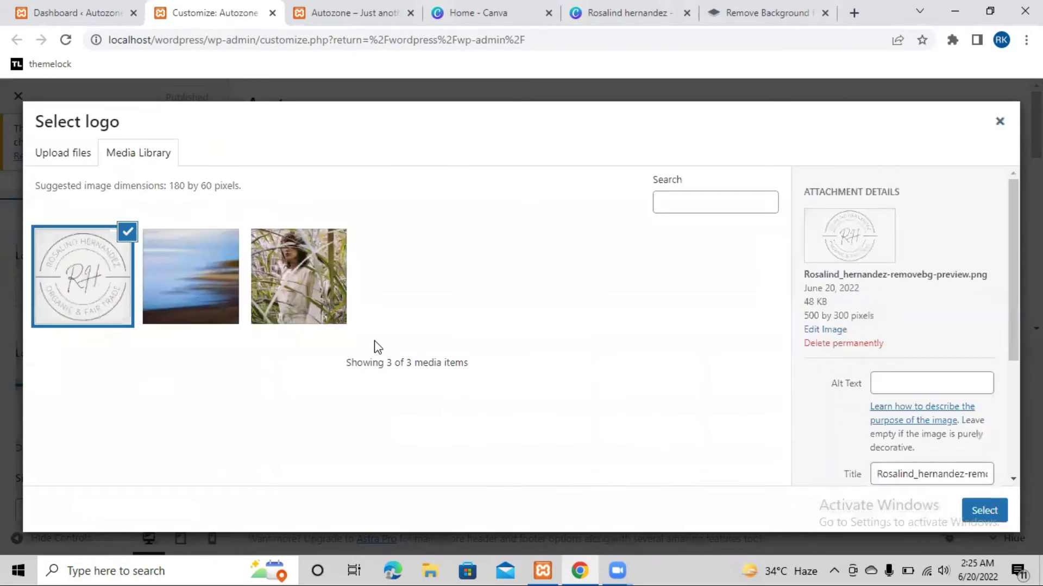
- Use the uploaded image as the header logo, extending the crop area to its full height and skipping cropping
click(975, 513)
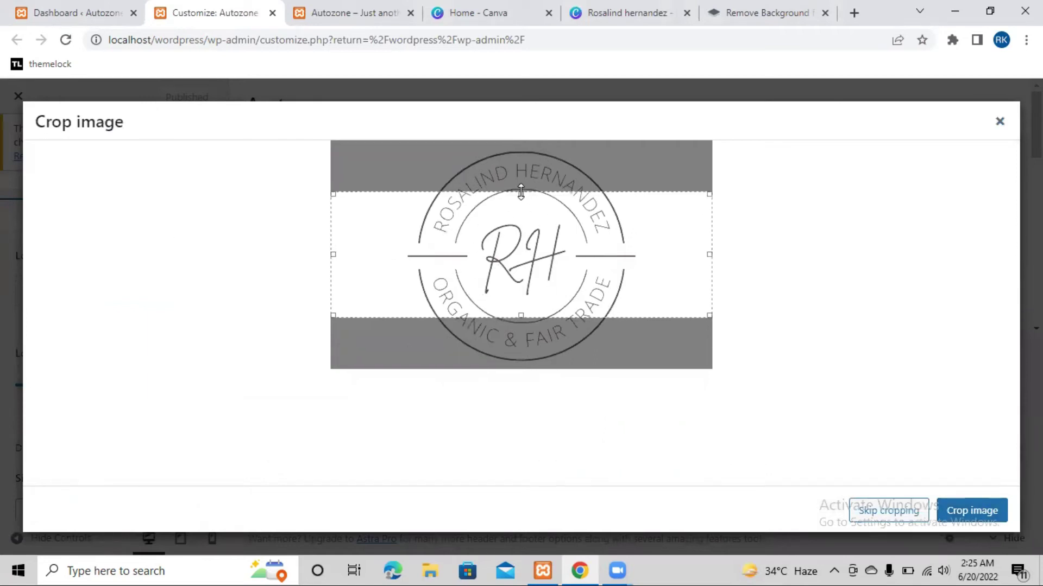
drag(521, 191, 516, 129)
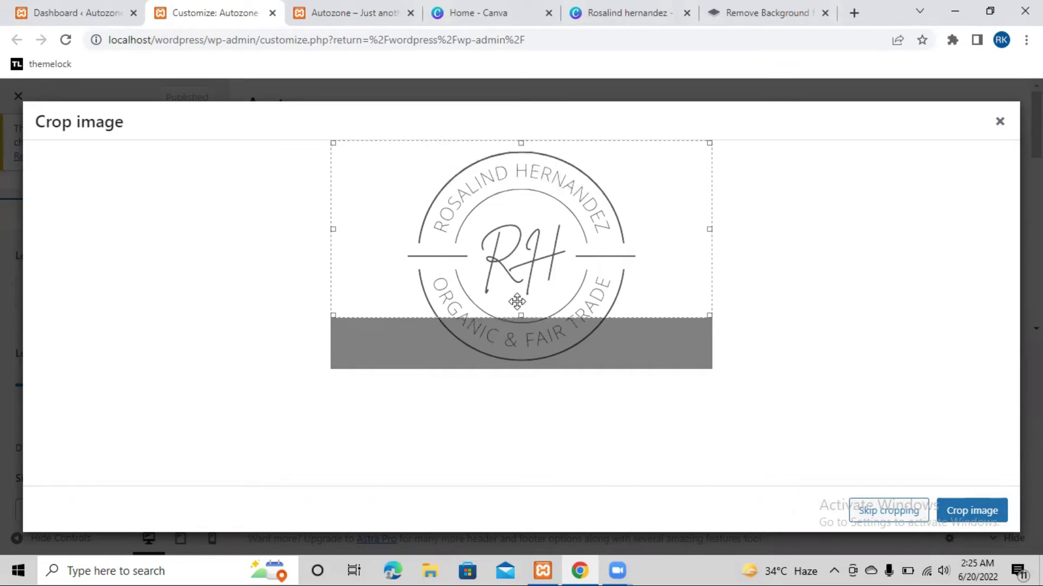
drag(519, 315, 516, 400)
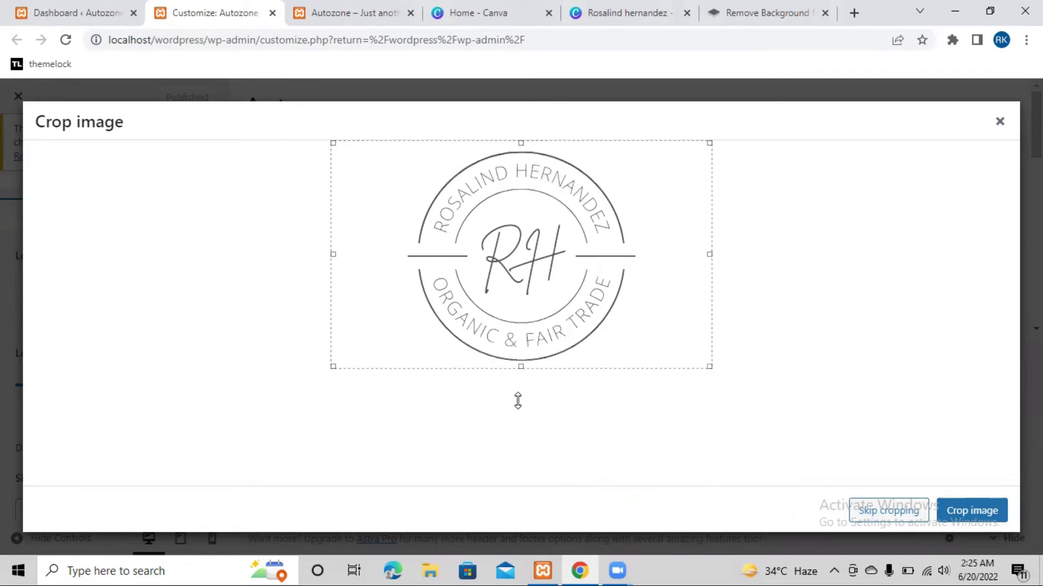
click(897, 510)
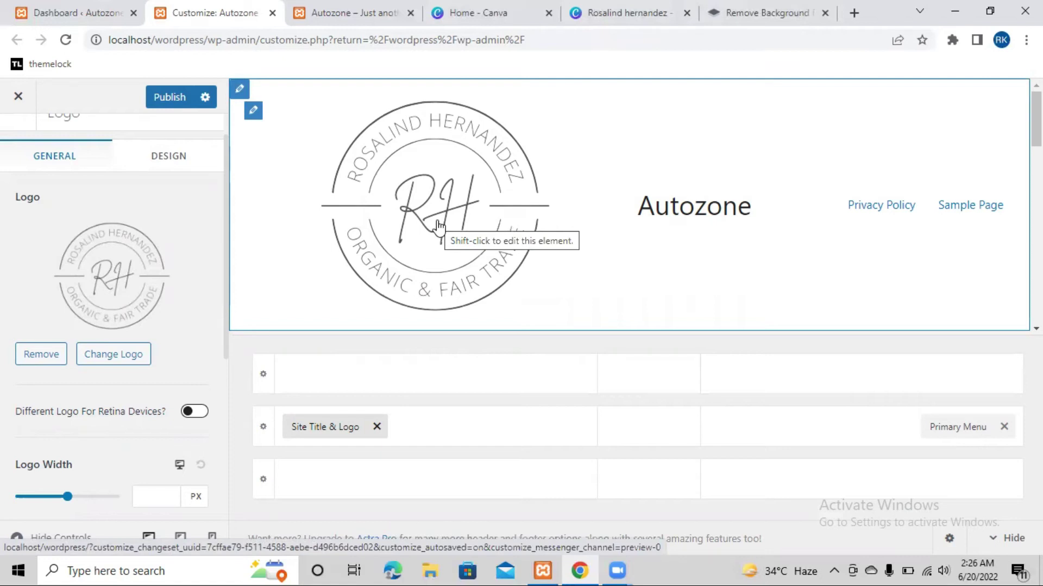
- Set the logo width to 134 px and turn off the site title display in the header
scroll(121, 415, down, 2)
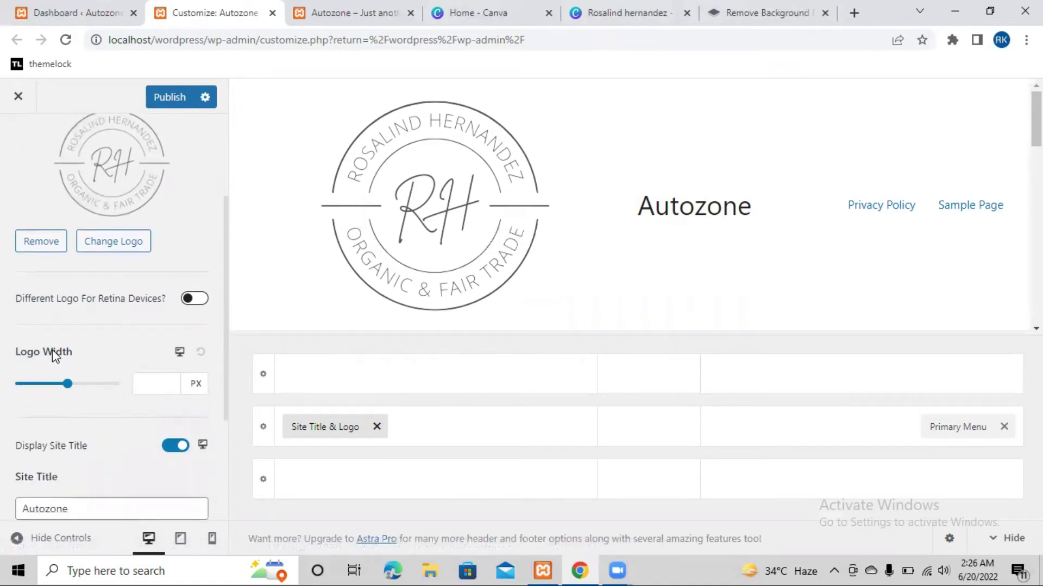
drag(68, 387, 42, 387)
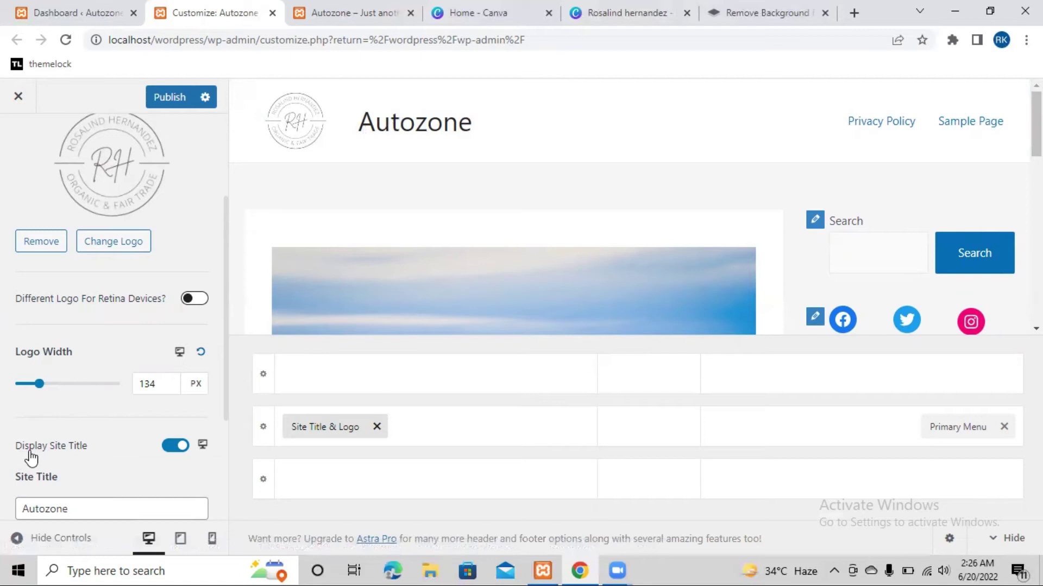
click(176, 451)
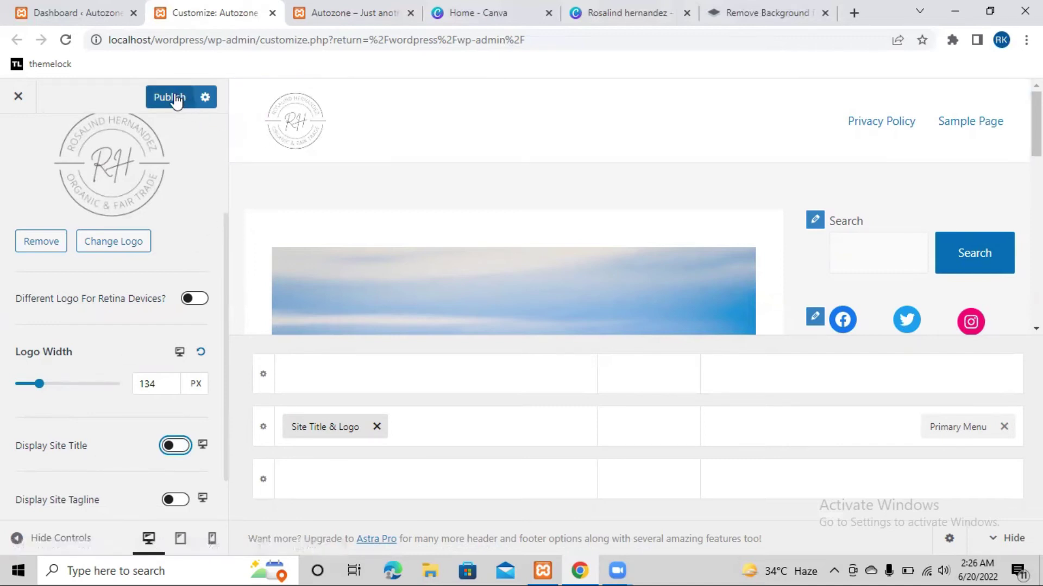
- Turn on the site tagline display in the header and turn it off again
scroll(84, 400, down, 1)
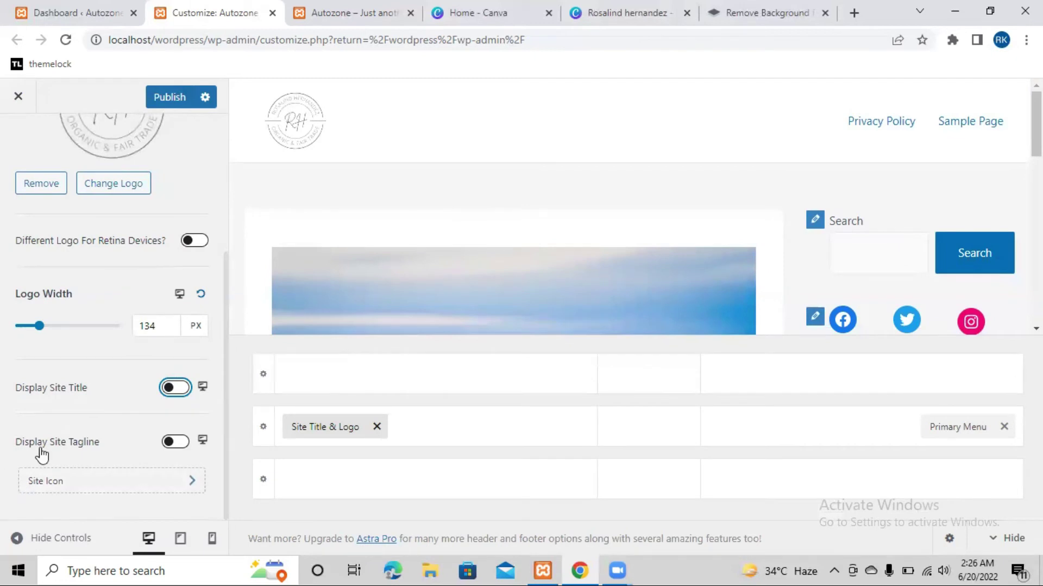
click(175, 443)
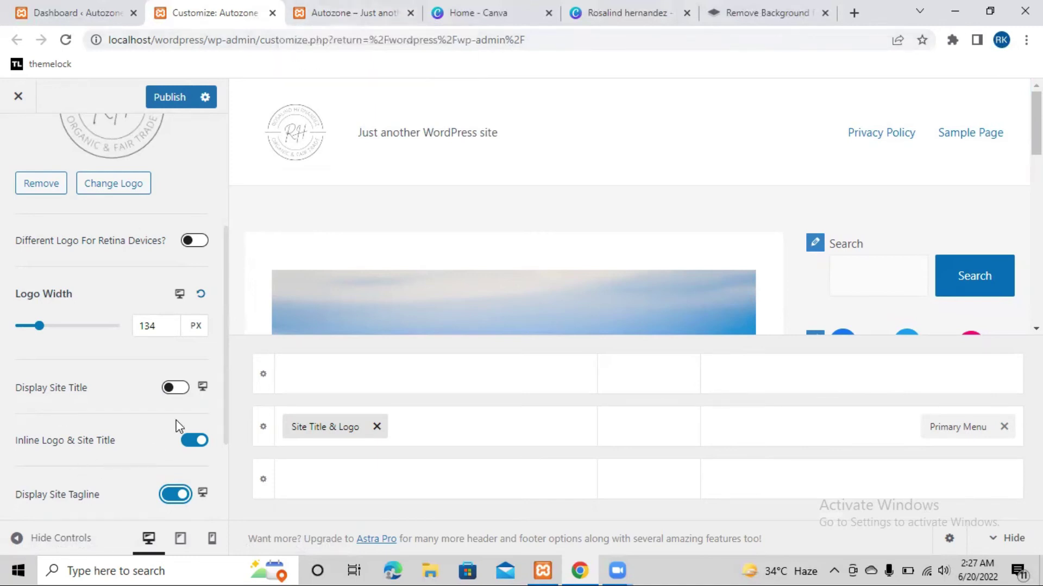
scroll(175, 437, down, 3)
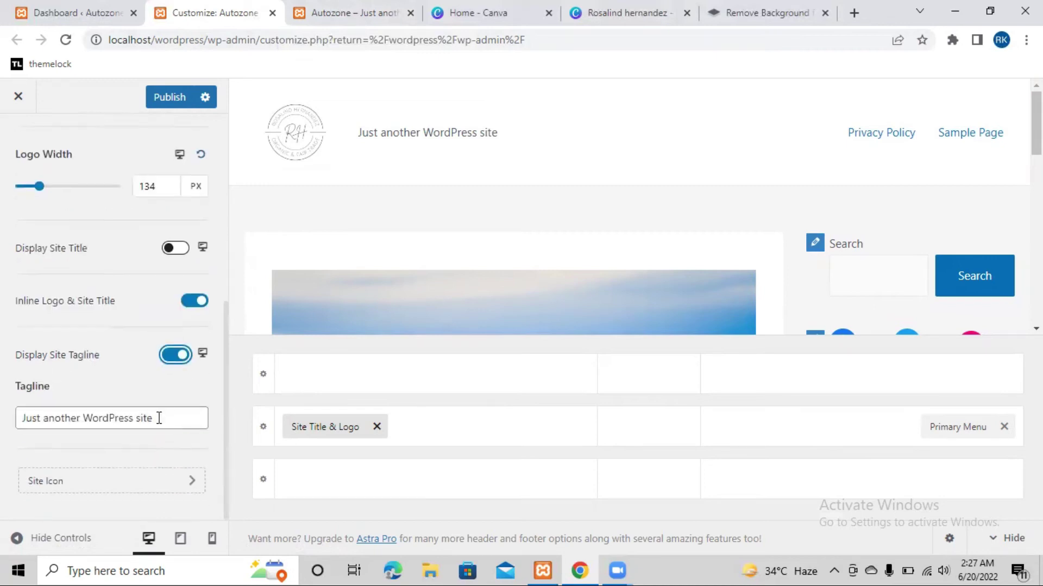
click(173, 356)
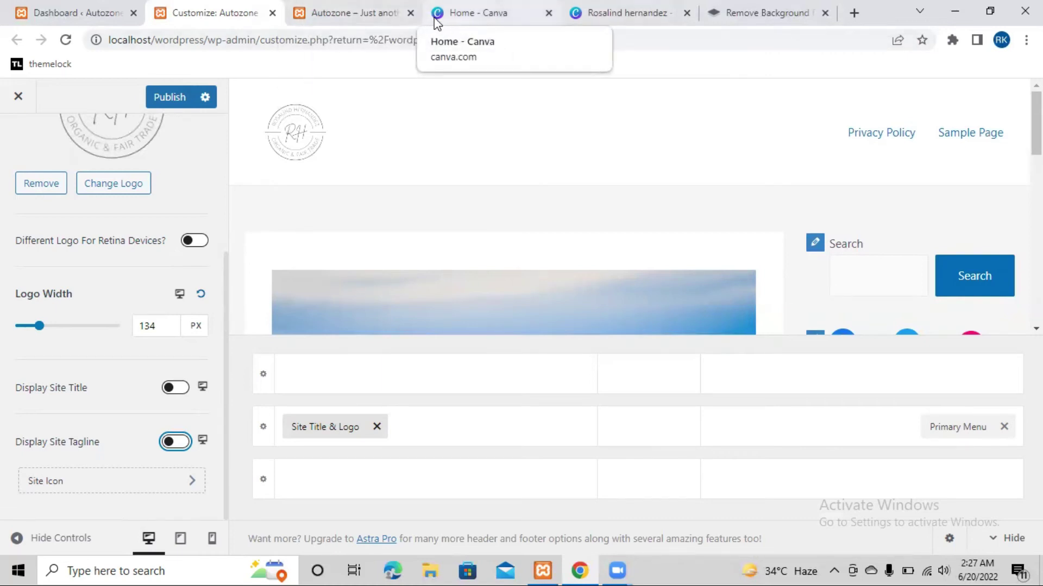
- Set the logo from the media library as the site icon using the default square crop, and publish the customizations
click(66, 484)
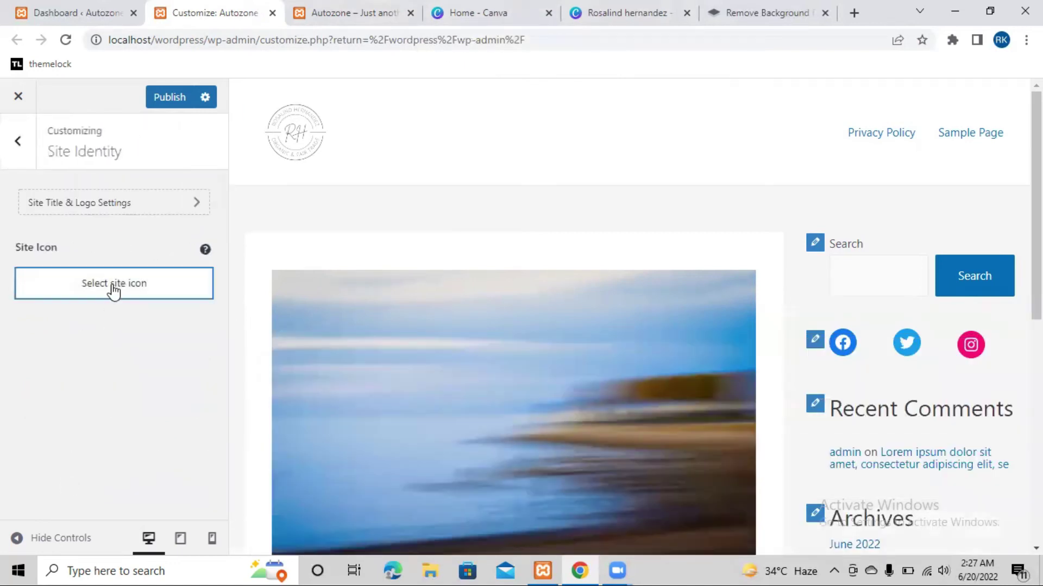
click(114, 291)
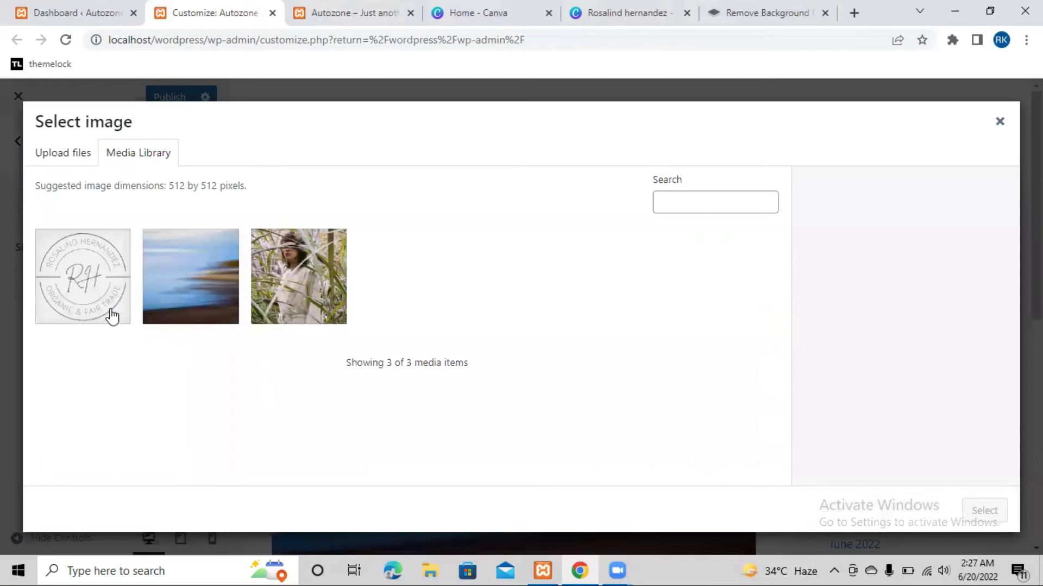
click(75, 287)
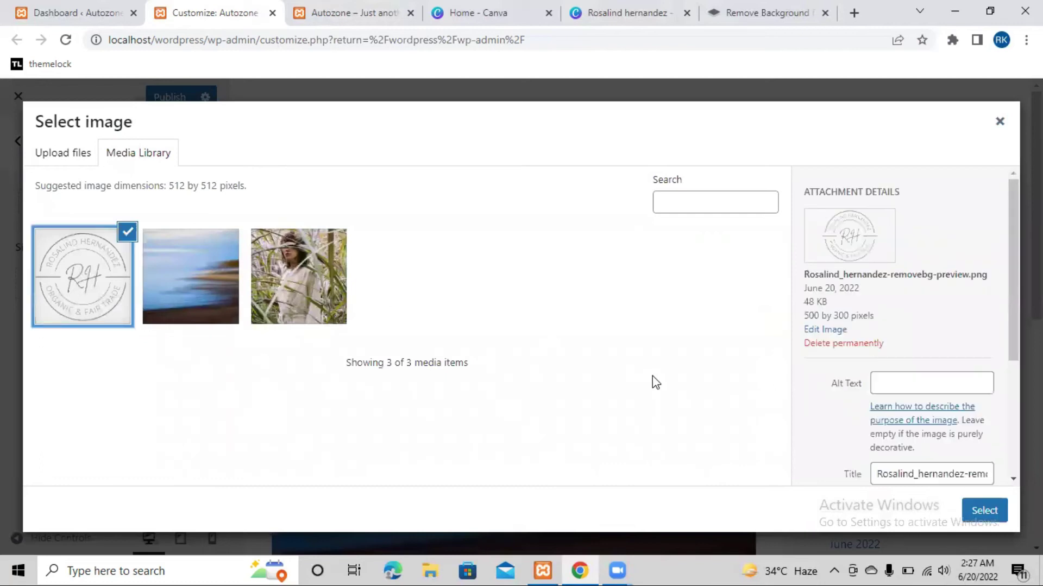
click(986, 510)
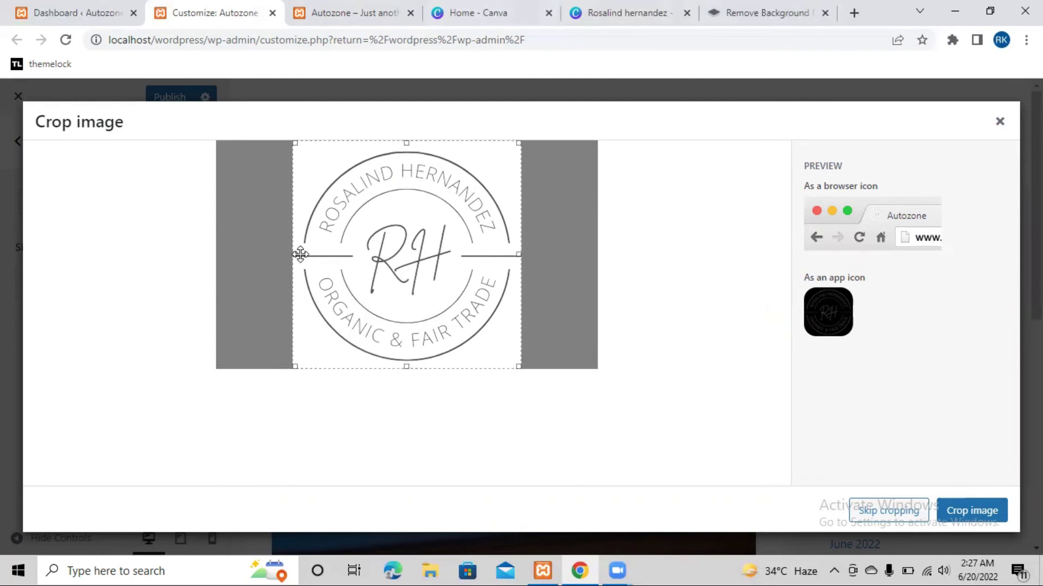
click(971, 510)
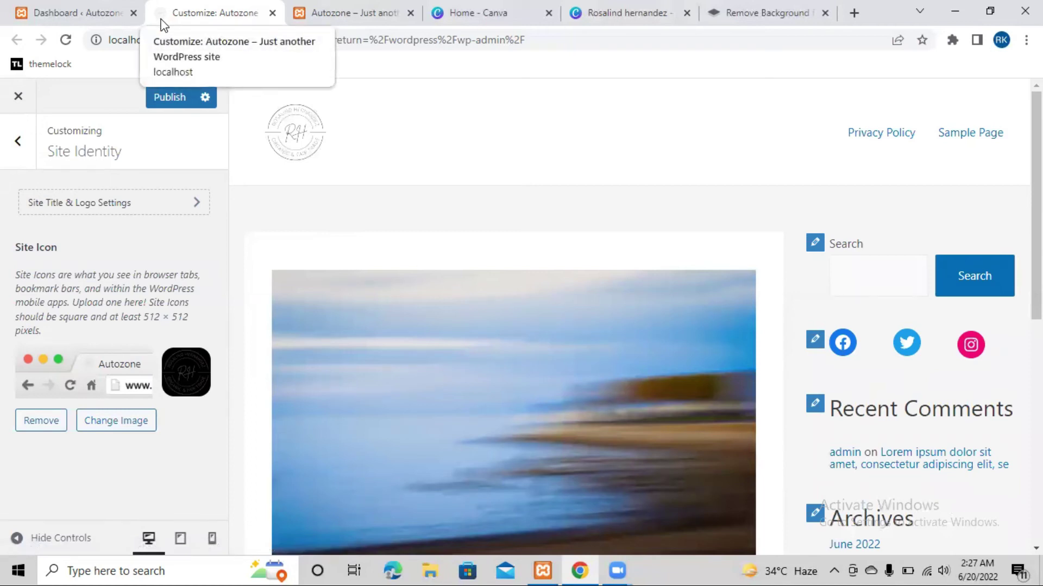
click(171, 102)
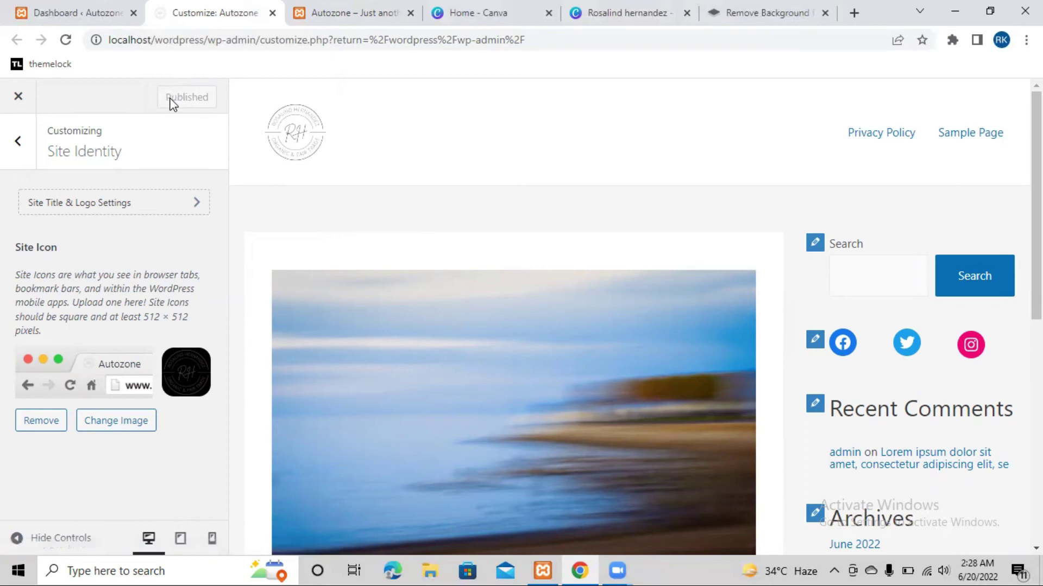
- Check the live site's tab, return to the WordPress dashboard and open the General settings
click(319, 2)
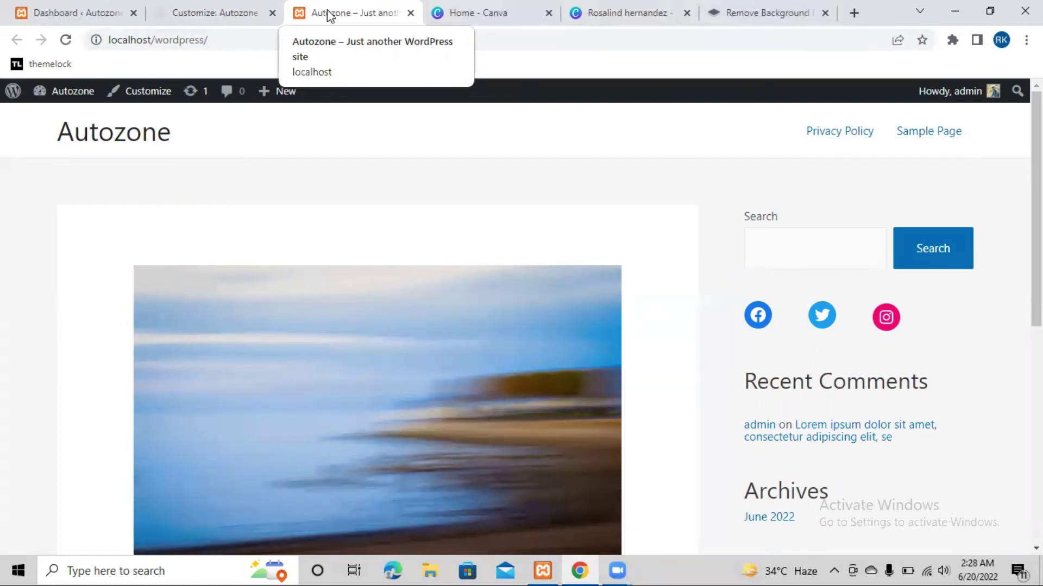
click(54, 7)
scroll(23, 306, down, 3)
mouse_move(65, 430)
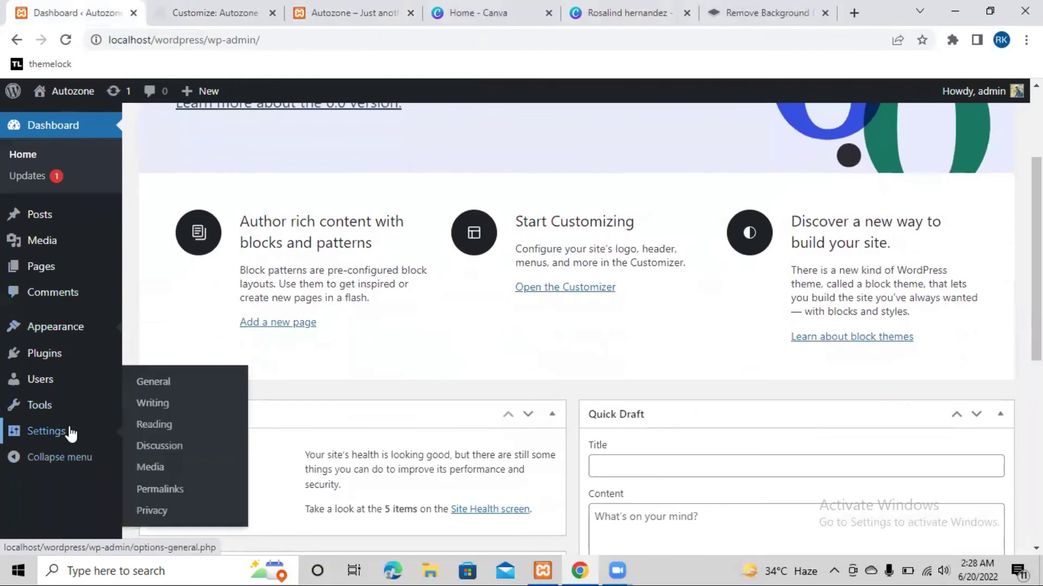
click(210, 386)
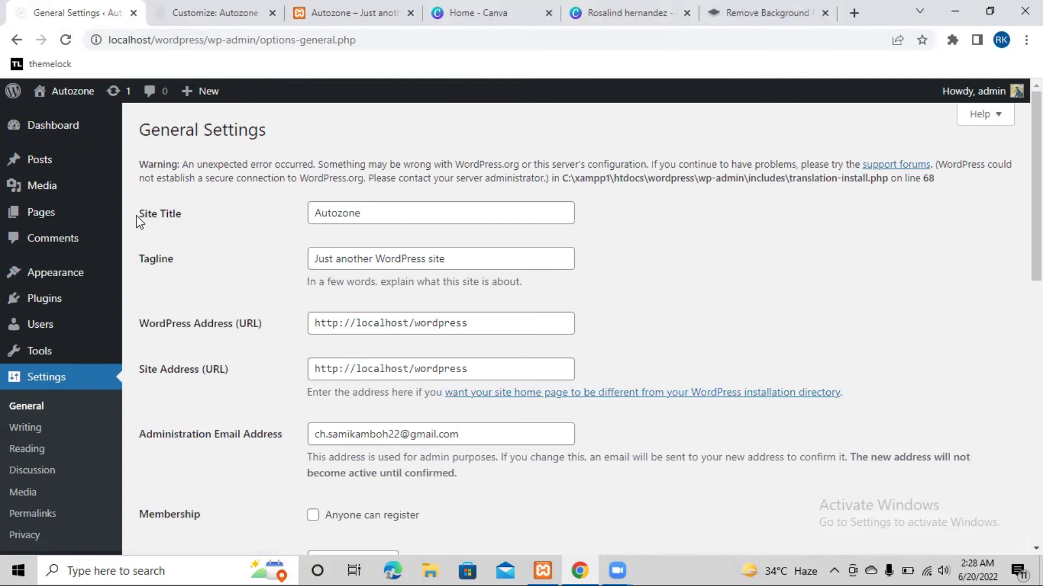
- Replace the site title with "My Store" in the General settings
click(373, 210)
key(BackSpace)
key(BackSpace)
key(BackSpace)
key(BackSpace)
key(BackSpace)
key(BackSpace)
key(BackSpace)
key(BackSpace)
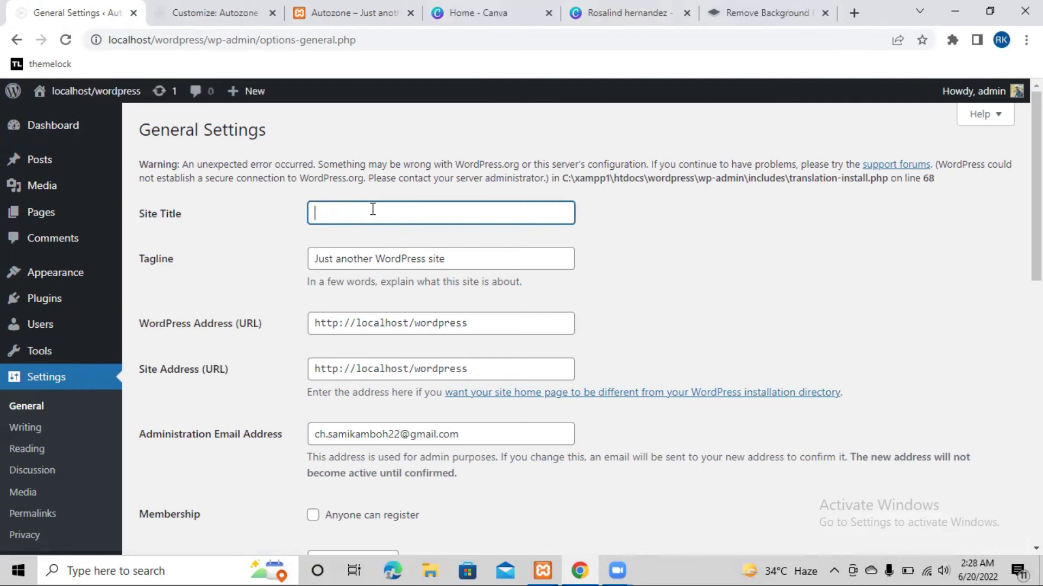
text(M)
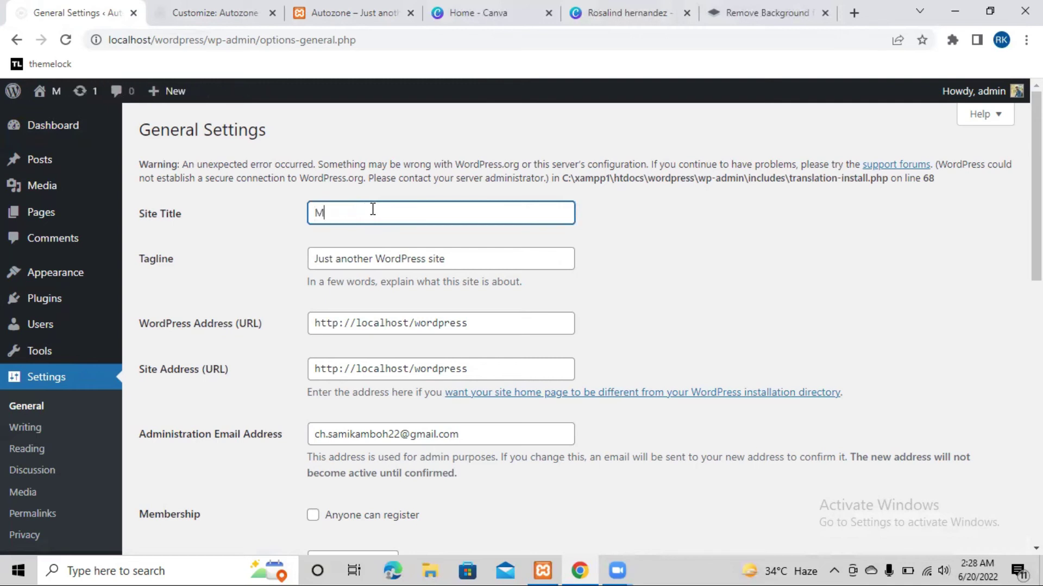
text(y )
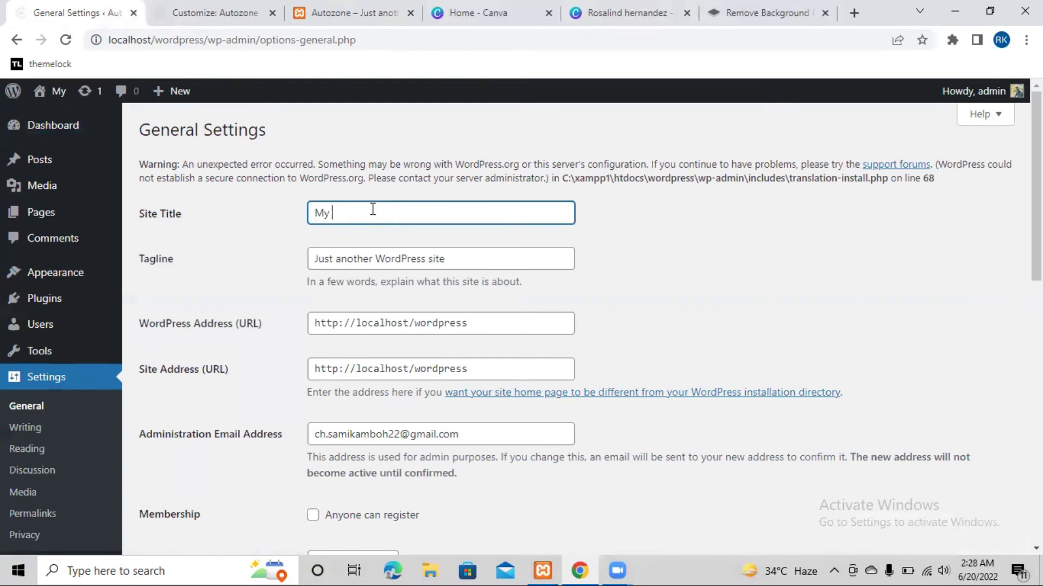
text(Store)
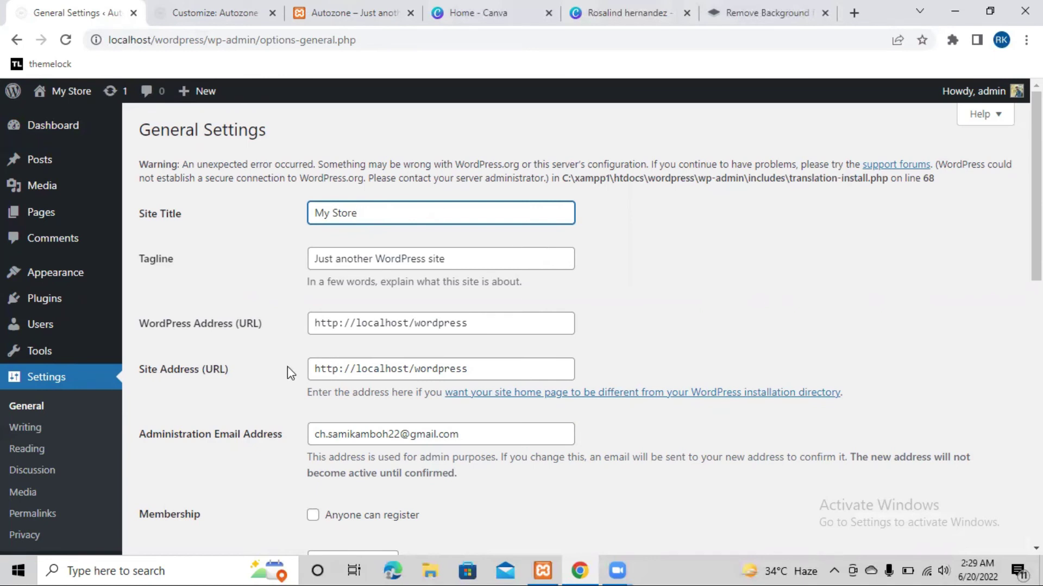
- Review the remaining General settings, from the tagline and site addresses through membership, language, timezone, date and time formats to the week start
scroll(244, 333, down, 1)
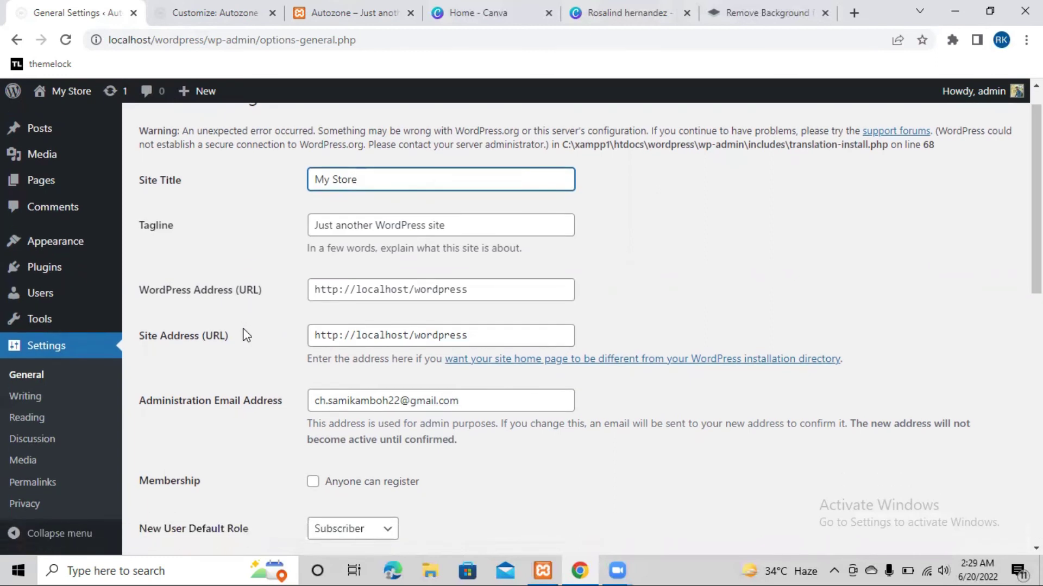
scroll(258, 355, down, 2)
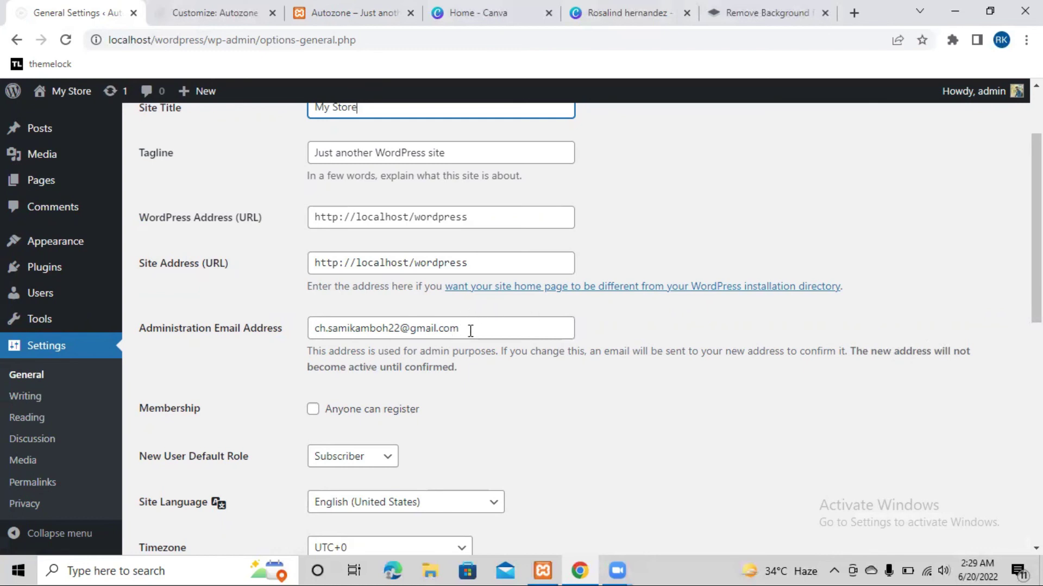
scroll(503, 459, down, 2)
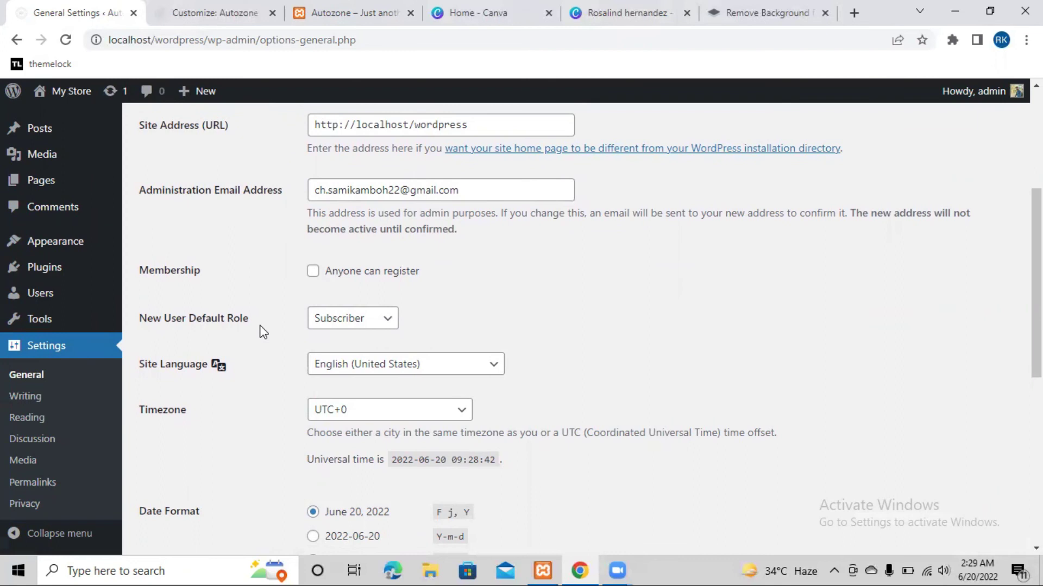
scroll(262, 331, down, 3)
scroll(266, 309, up, 2)
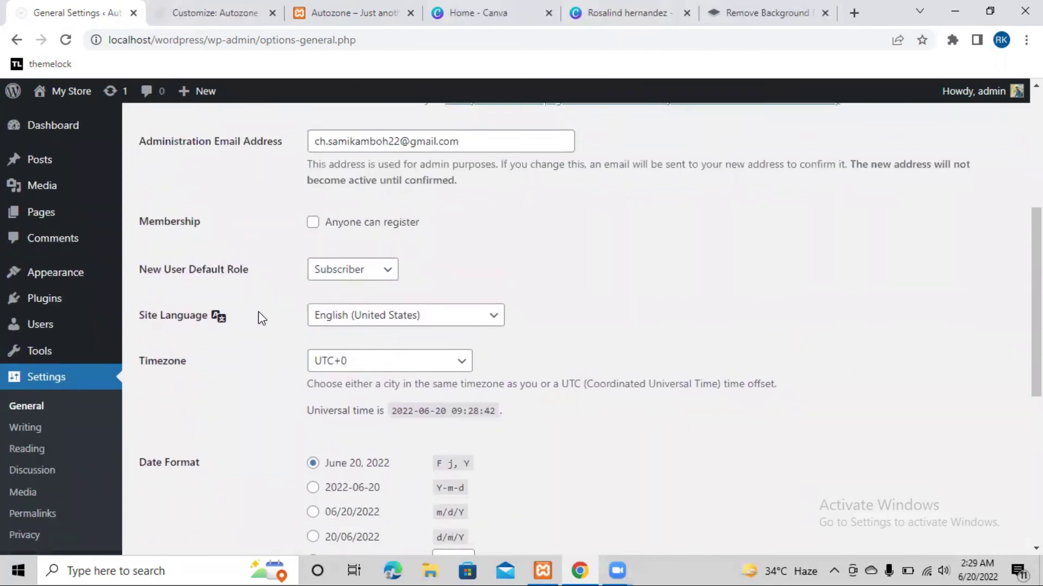
scroll(293, 348, down, 2)
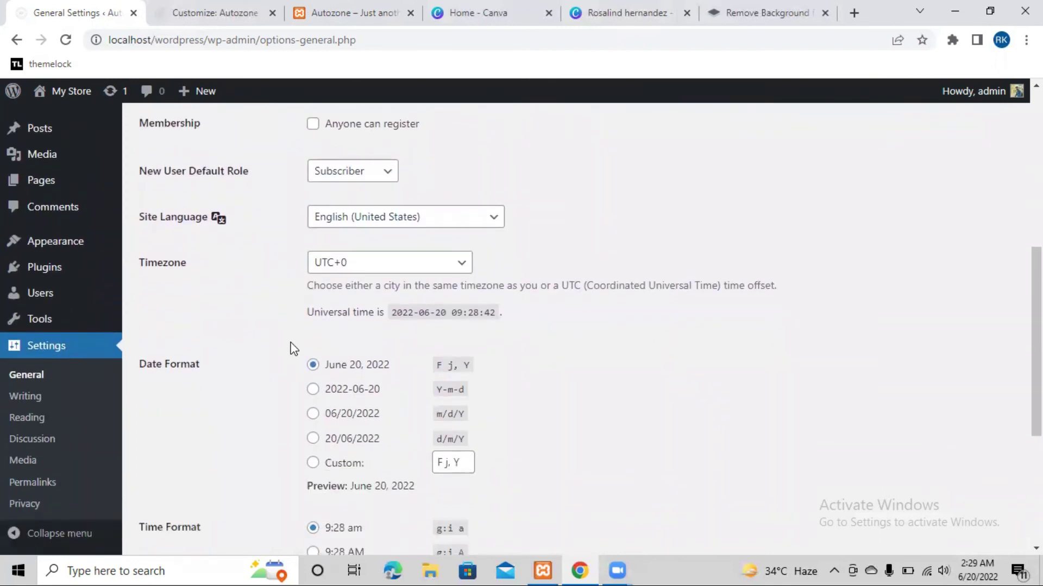
scroll(293, 348, down, 5)
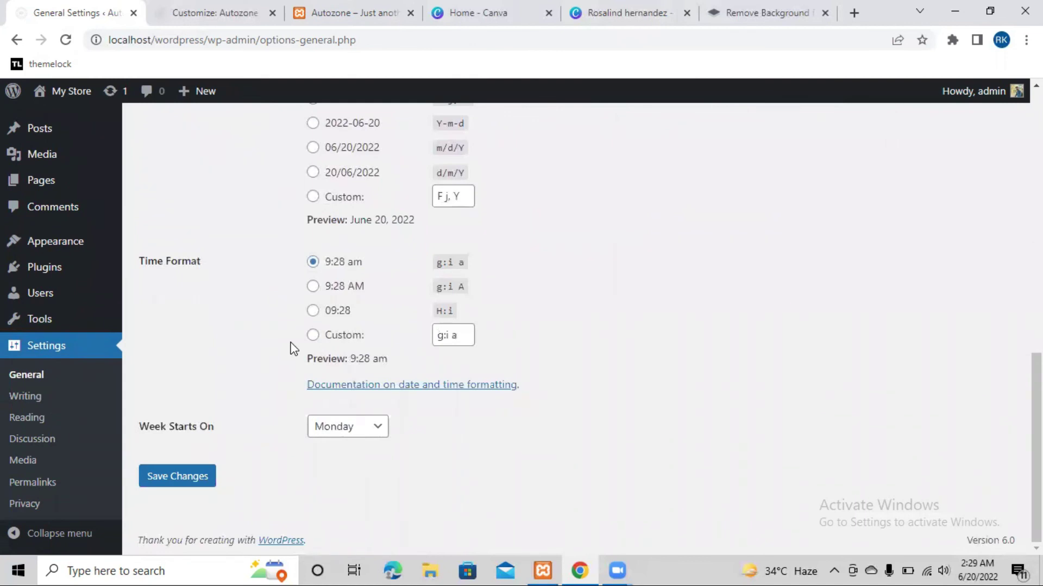
scroll(291, 269, up, 10)
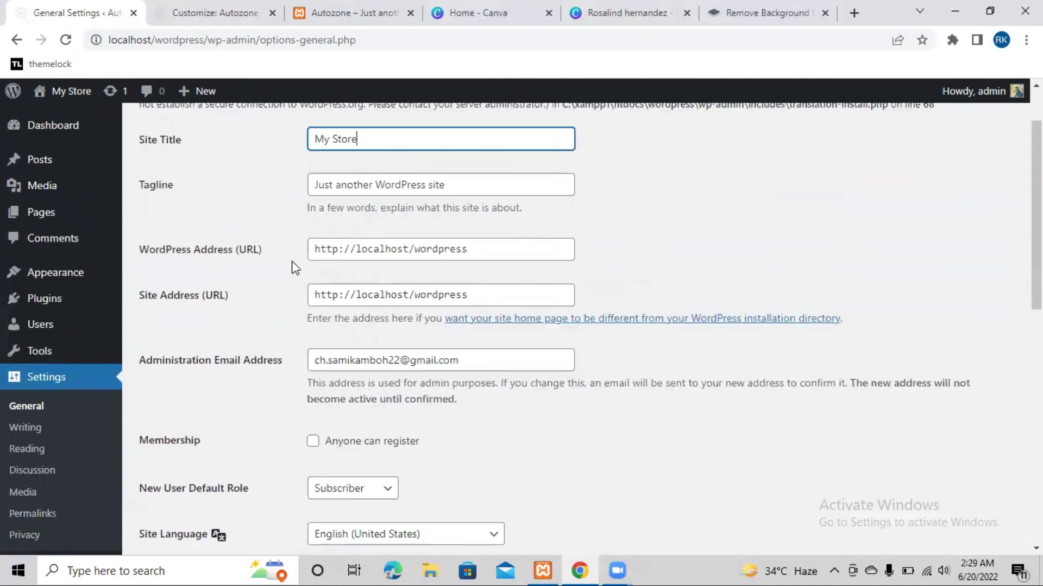
scroll(292, 269, up, 2)
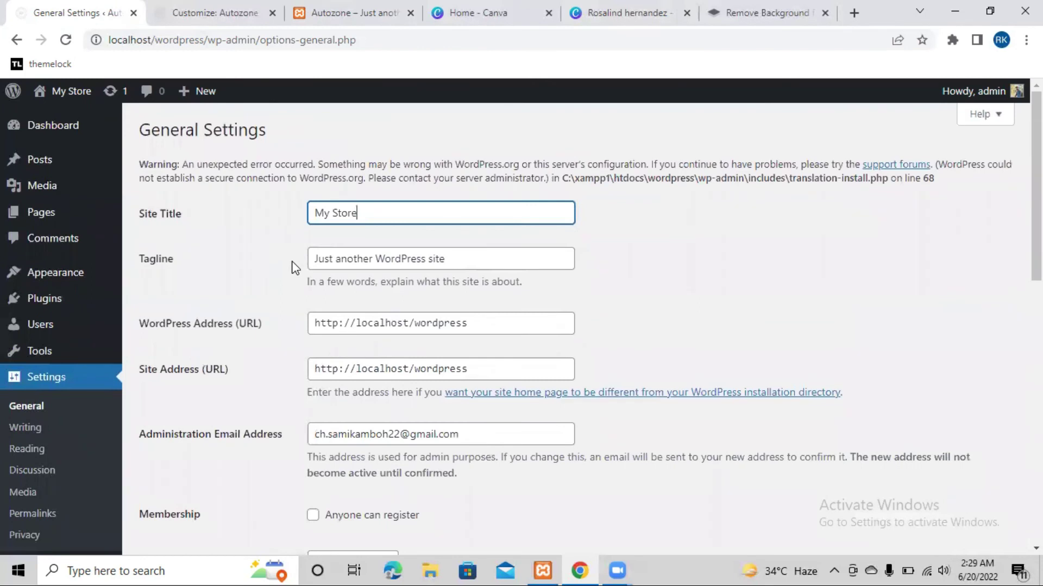
- Save the general settings and reload the live site's front page to check the site title in its header
scroll(292, 268, down, 12)
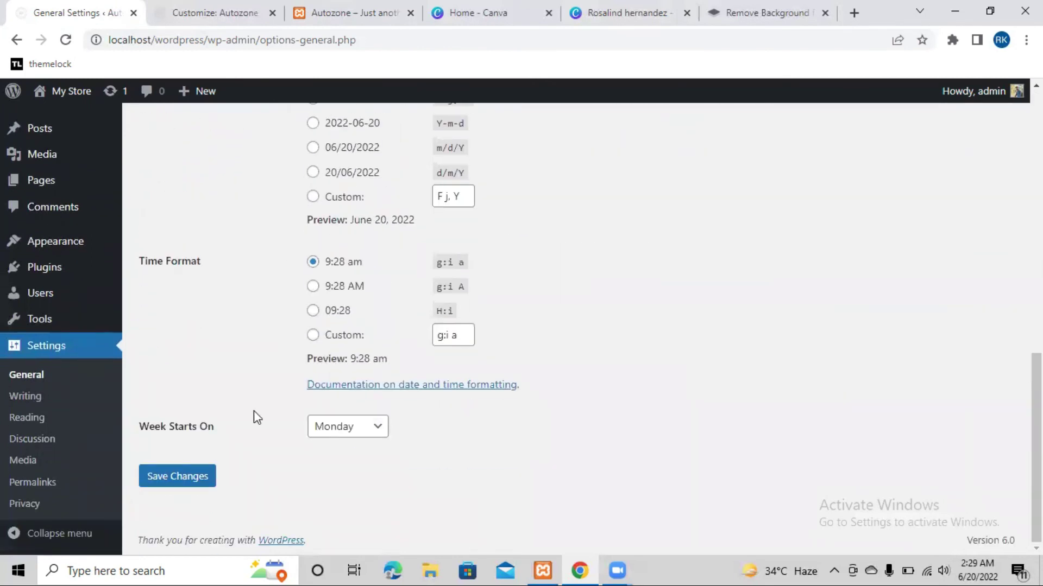
click(171, 481)
scroll(255, 208, up, 12)
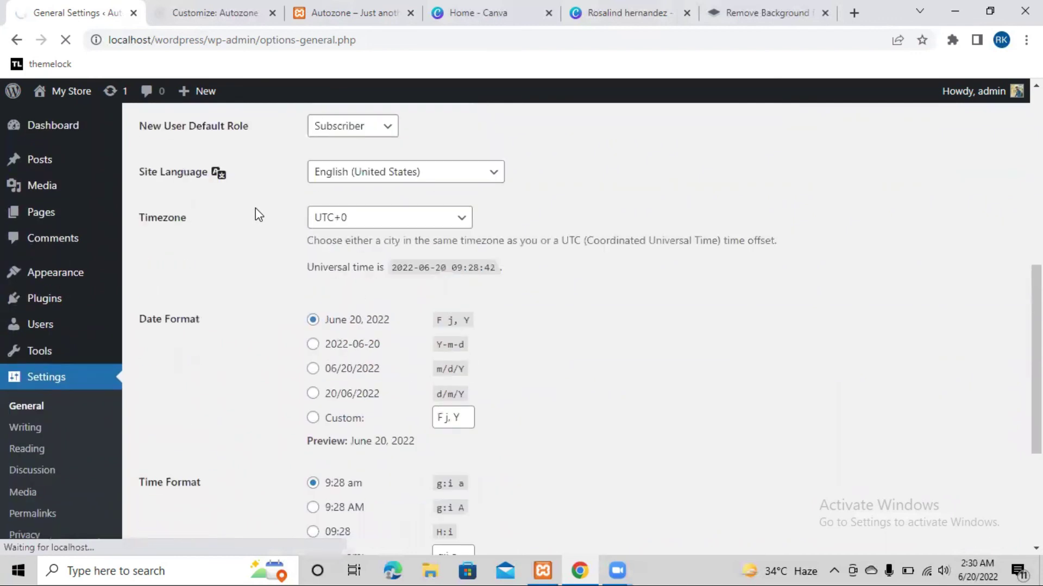
click(354, 6)
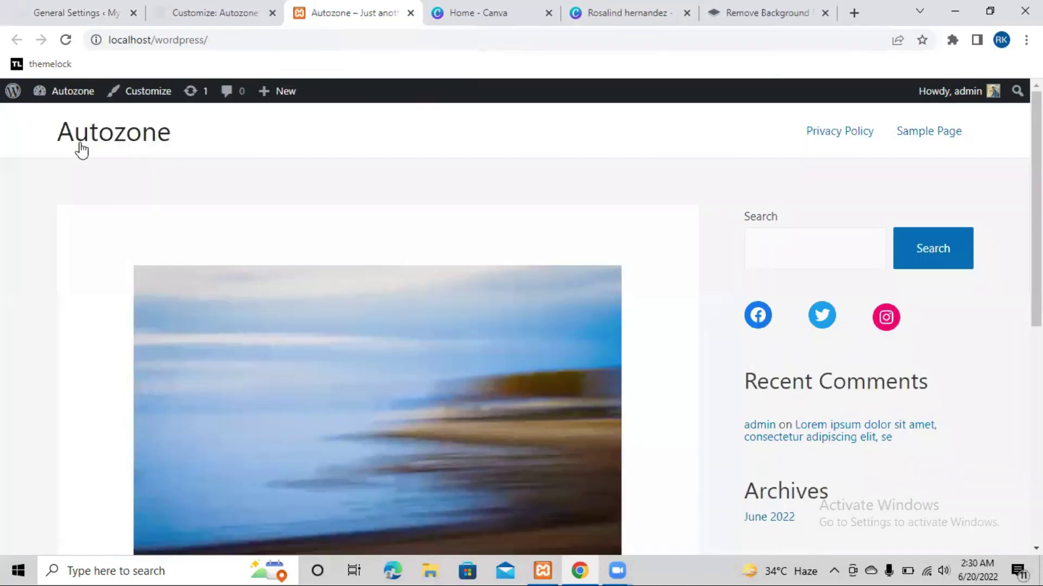
click(65, 40)
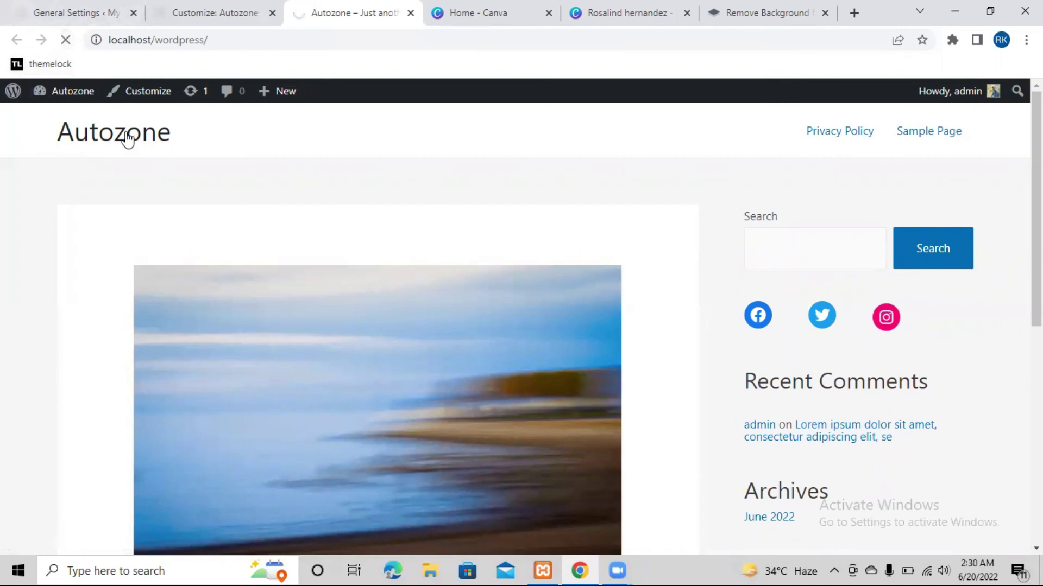